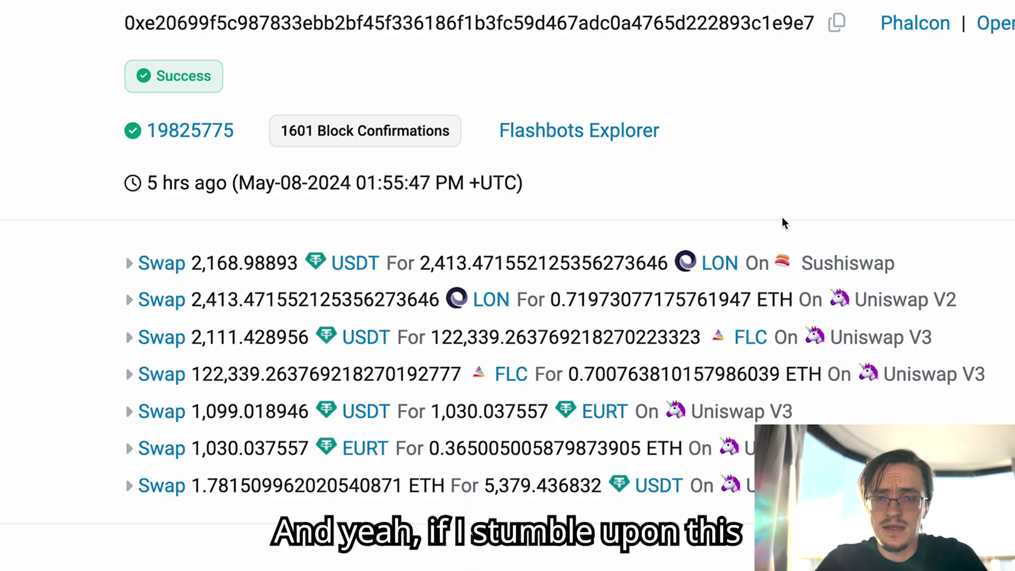
pyautogui.hscroll(2, 782, 217)
pyautogui.scroll(-3, 782, 217)
pyautogui.scroll(-3, 782, 217)
pyautogui.scroll(3, 782, 216)
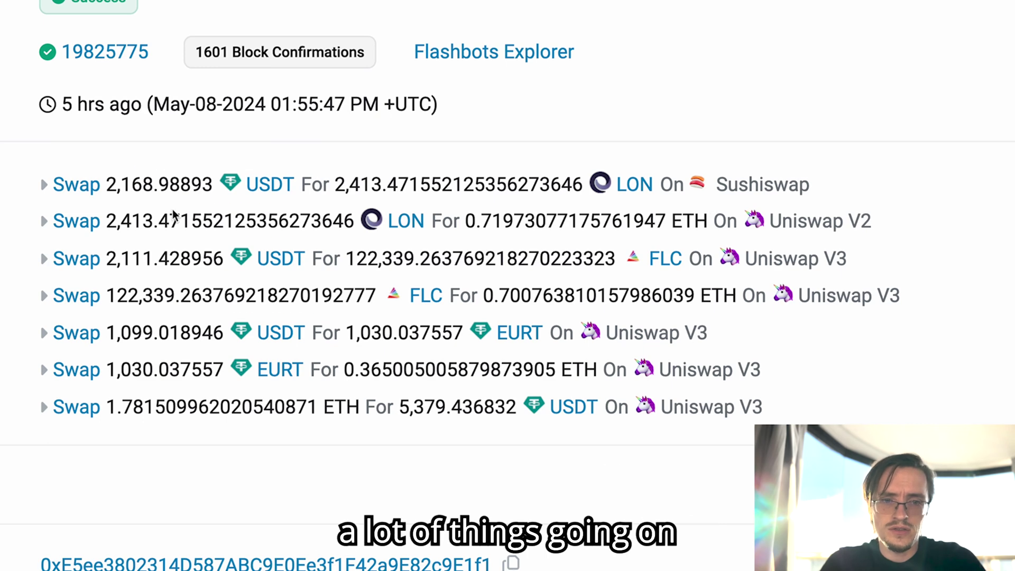
pyautogui.scroll(3, 586, 465)
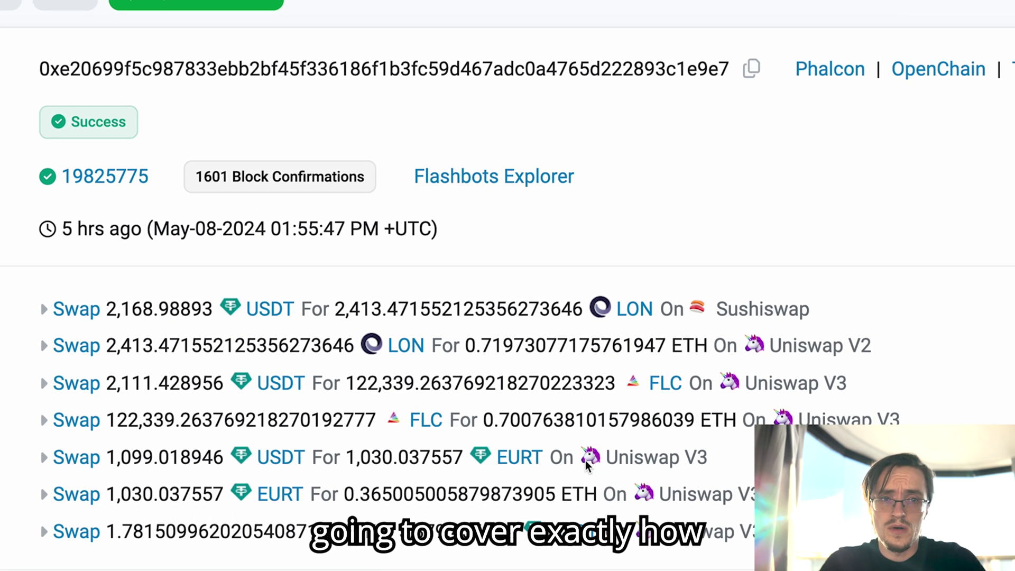
pyautogui.scroll(-3, 586, 465)
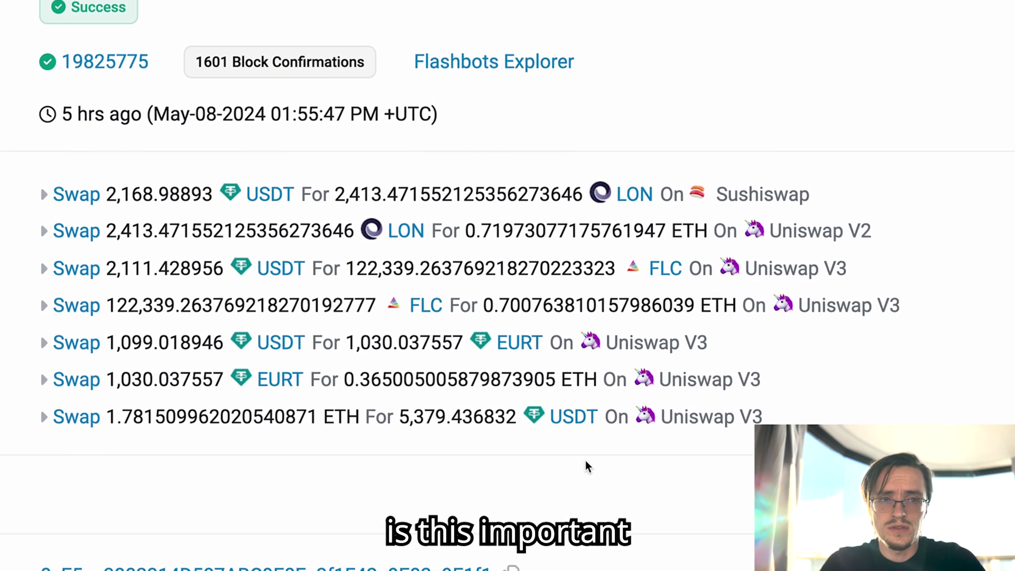
pyautogui.hscroll(3, 585, 467)
pyautogui.scroll(1, 585, 466)
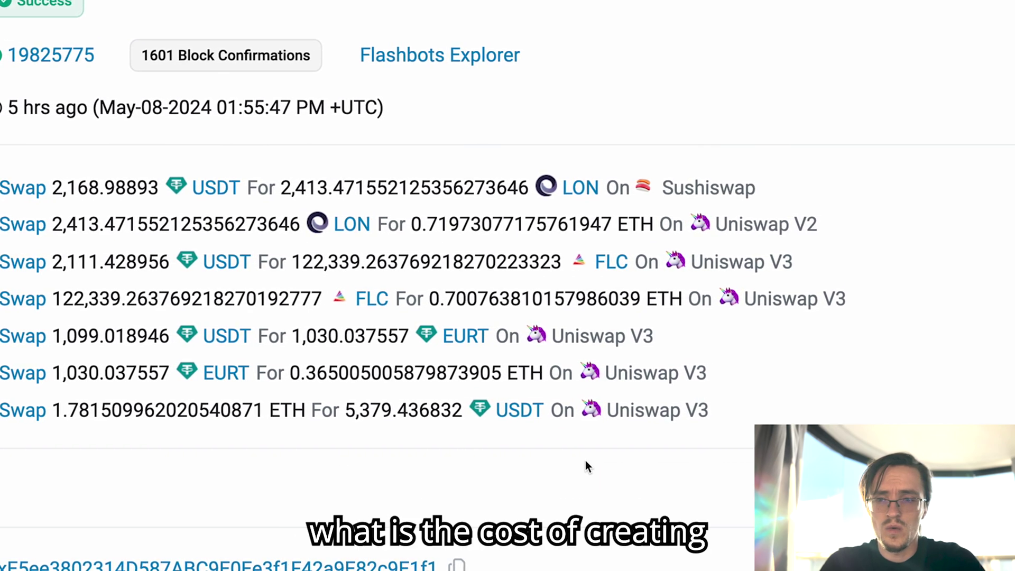
pyautogui.hscroll(-2, 584, 464)
pyautogui.scroll(1, 585, 464)
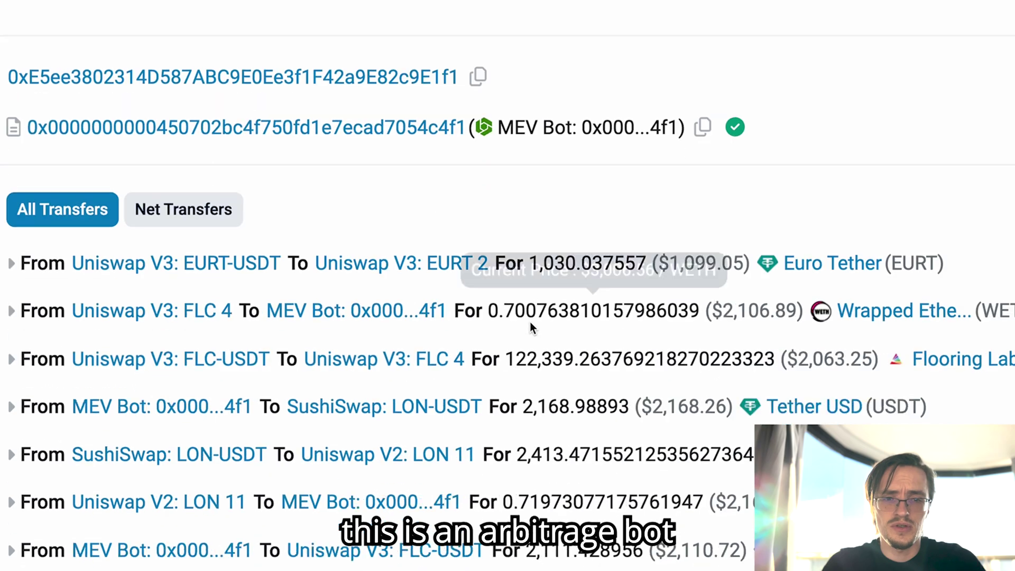
pyautogui.scroll(-10, 530, 322)
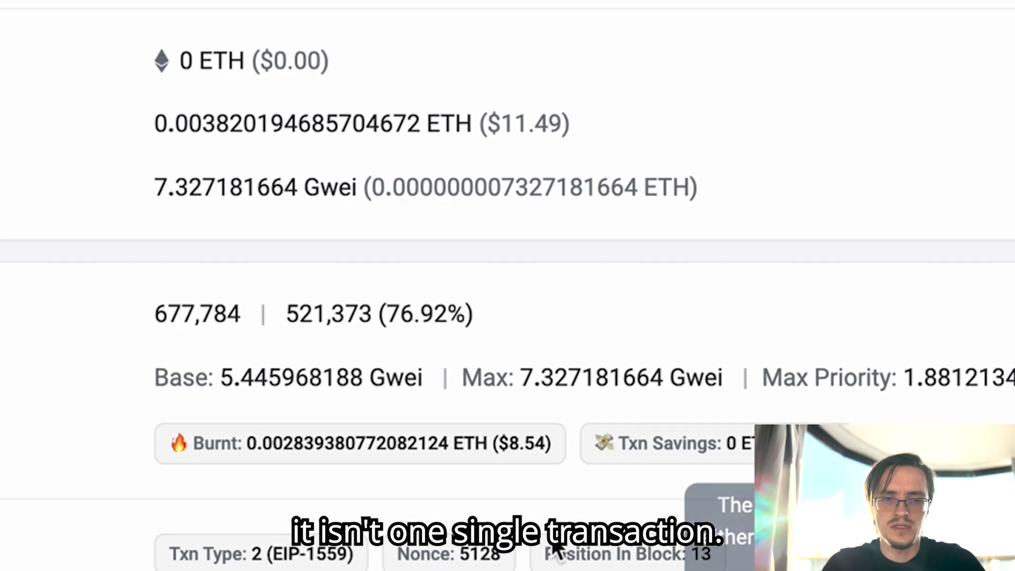
pyautogui.scroll(10, 555, 550)
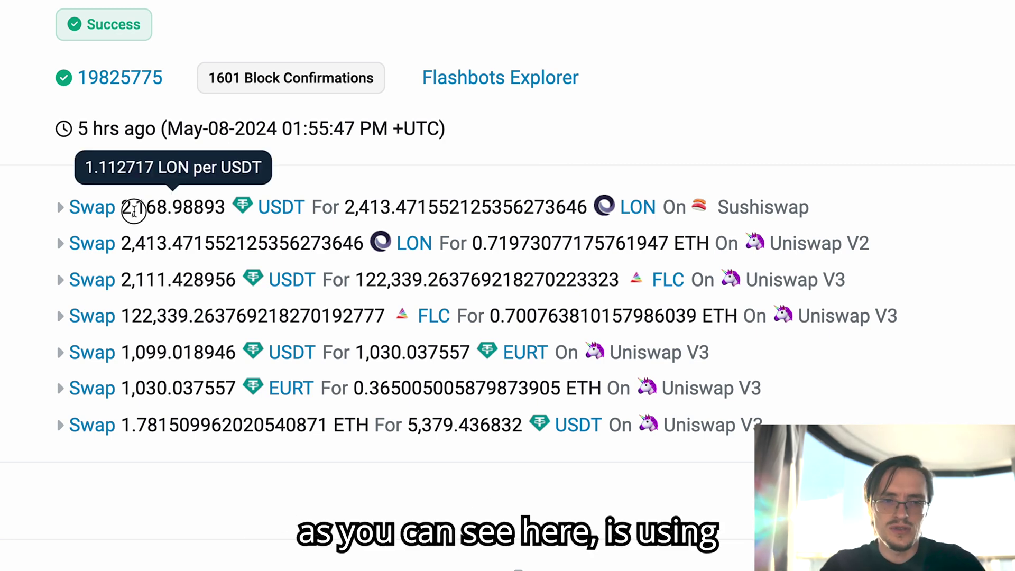
pyautogui.doubleClick(136, 208)
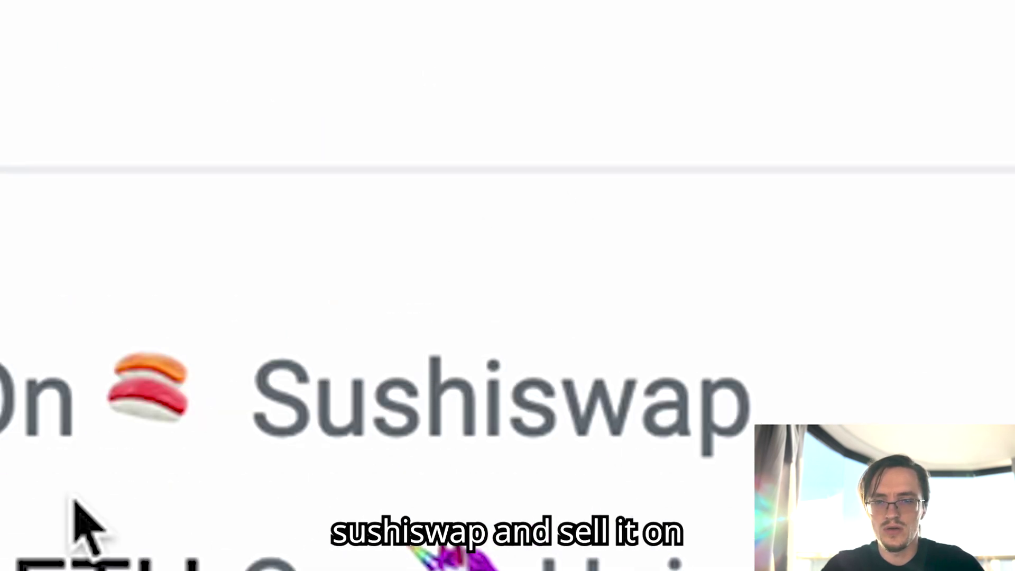
pyautogui.moveTo(199, 279)
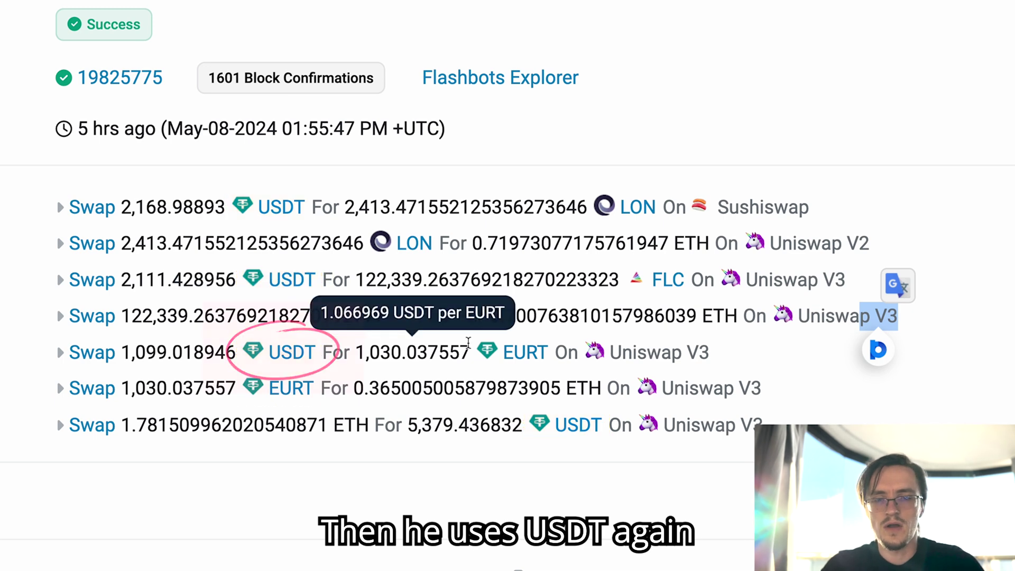
pyautogui.doubleClick(698, 351)
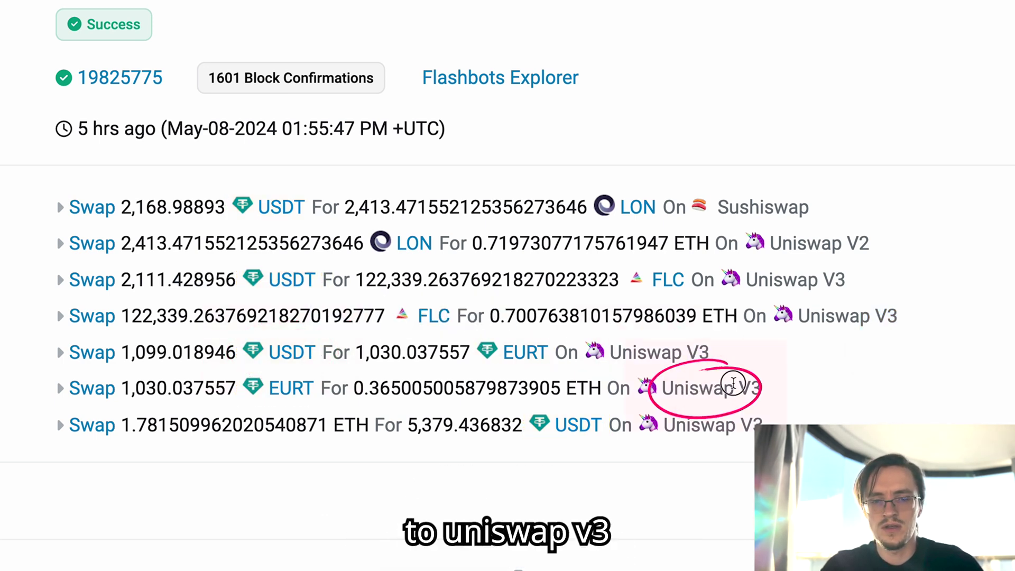
pyautogui.doubleClick(743, 388)
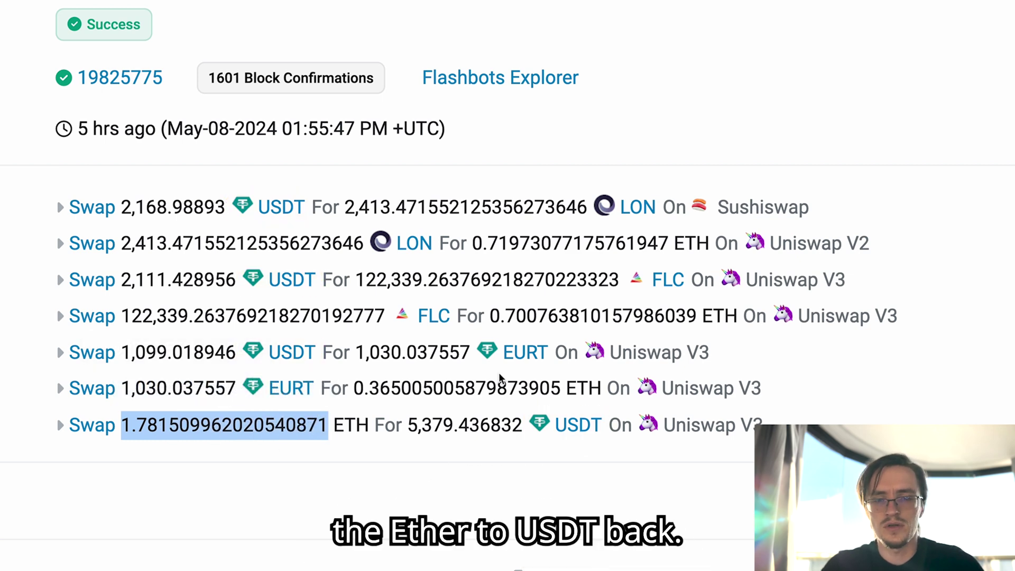
pyautogui.doubleClick(461, 429)
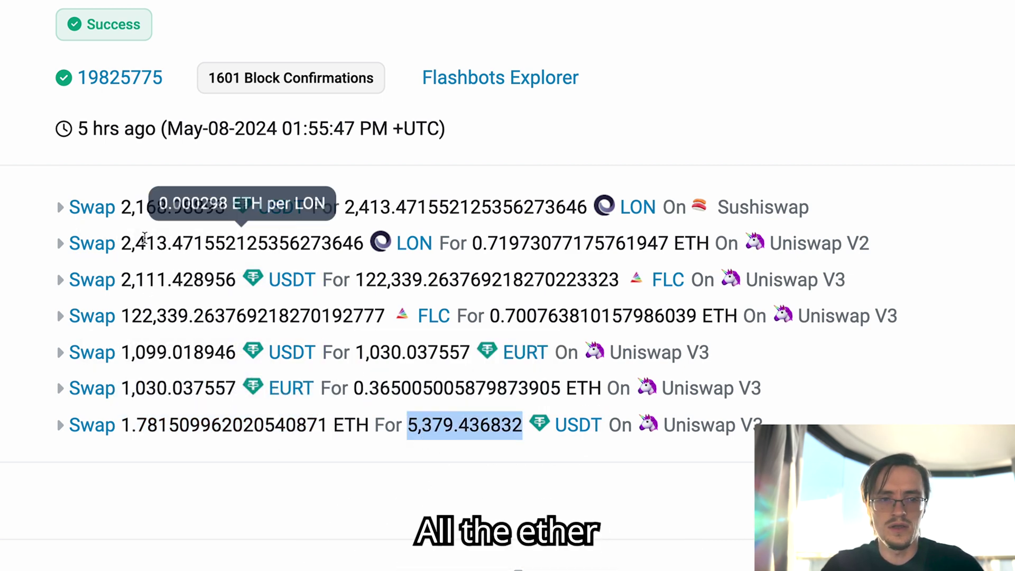
pyautogui.doubleClick(150, 209)
pyautogui.doubleClick(146, 277)
pyautogui.click(156, 344)
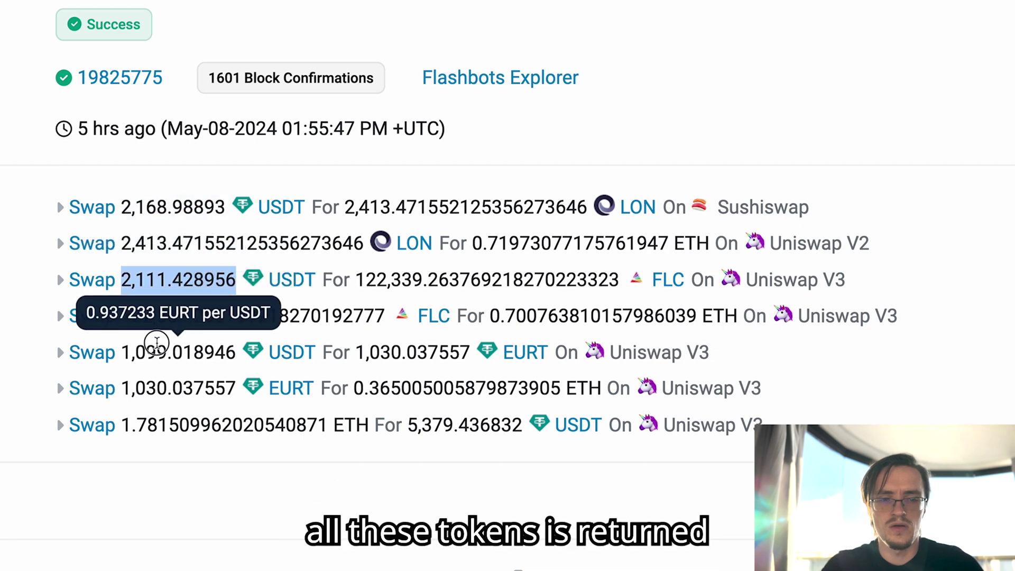
pyautogui.doubleClick(156, 344)
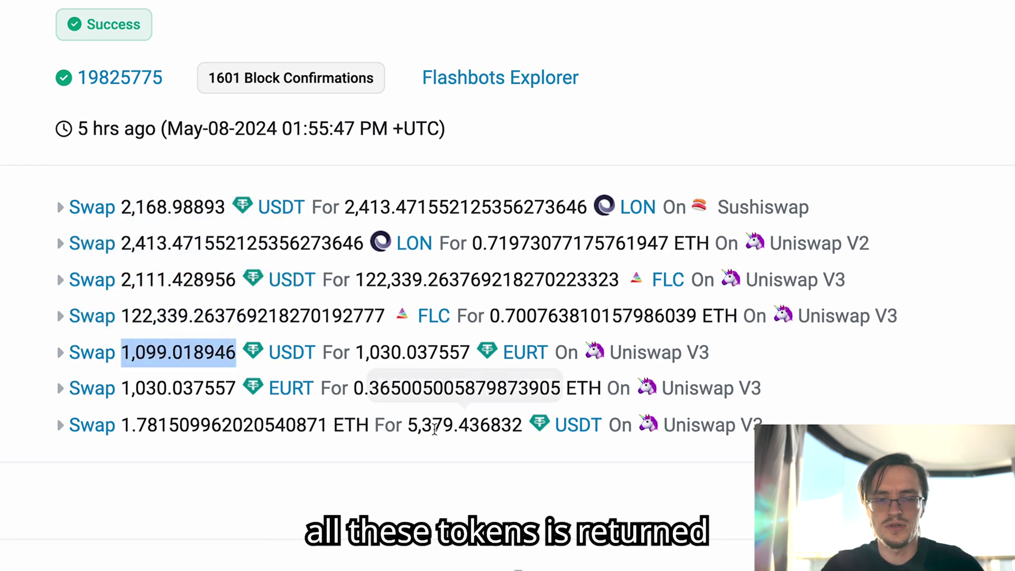
pyautogui.moveTo(429, 426); pyautogui.dragTo(519, 426)
pyautogui.click(517, 469)
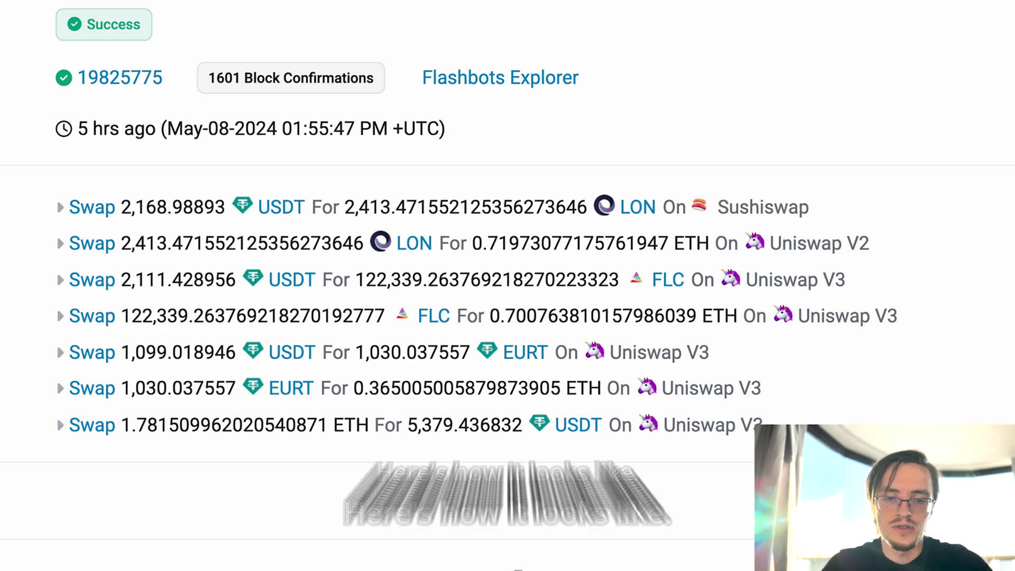
pyautogui.click(432, 564)
pyautogui.moveTo(142, 0); pyautogui.dragTo(545, 113)
pyautogui.tripleClick(40, 62)
pyautogui.doubleClick(47, 51)
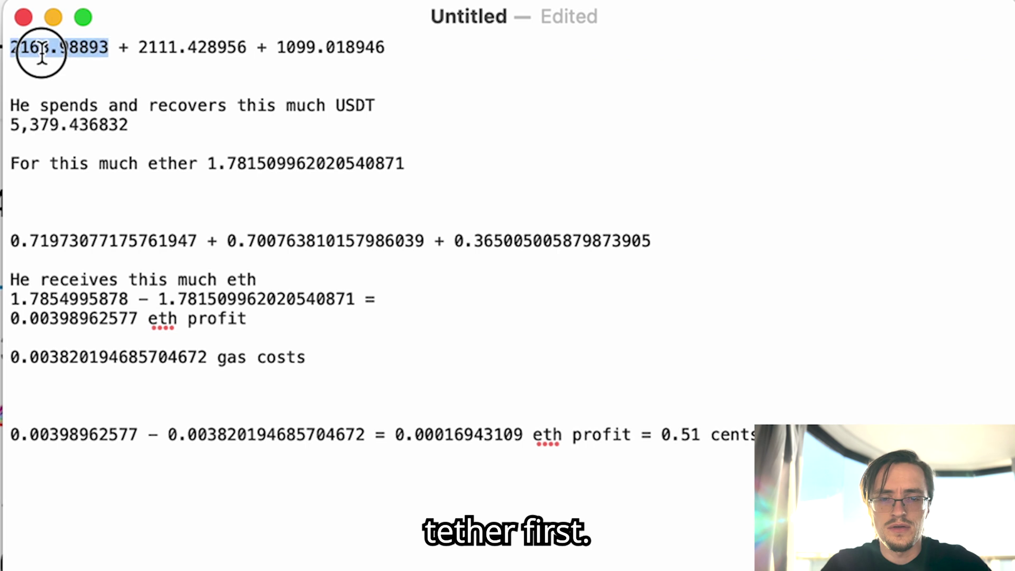
pyautogui.scroll(3, 106, 51)
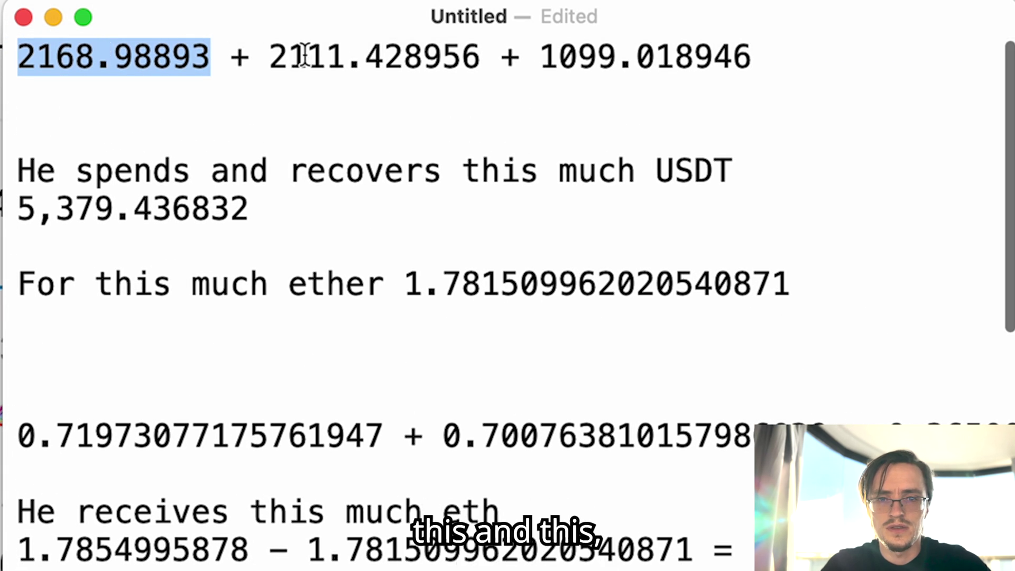
pyautogui.click(307, 56)
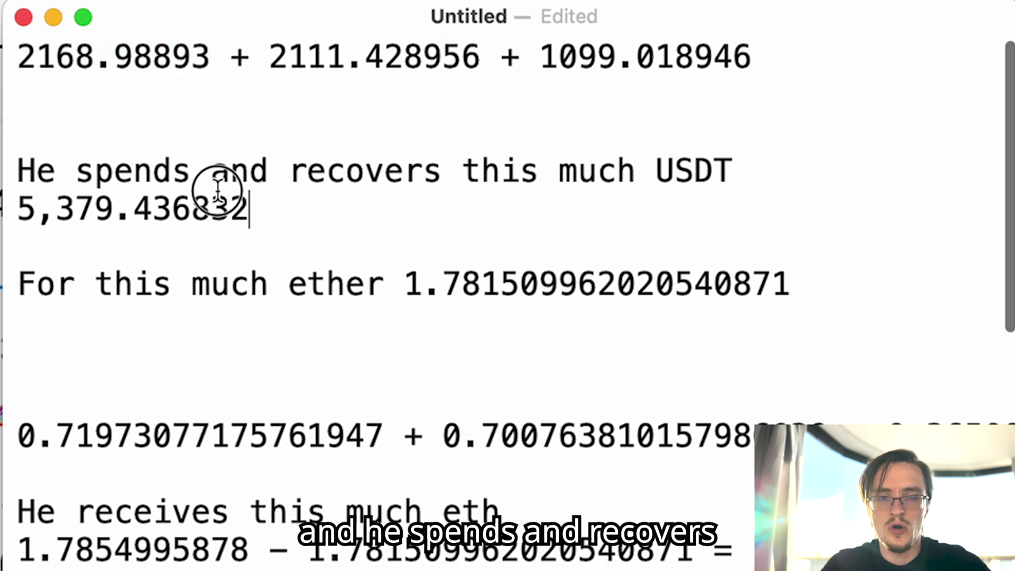
pyautogui.moveTo(147, 190); pyautogui.dragTo(18, 209)
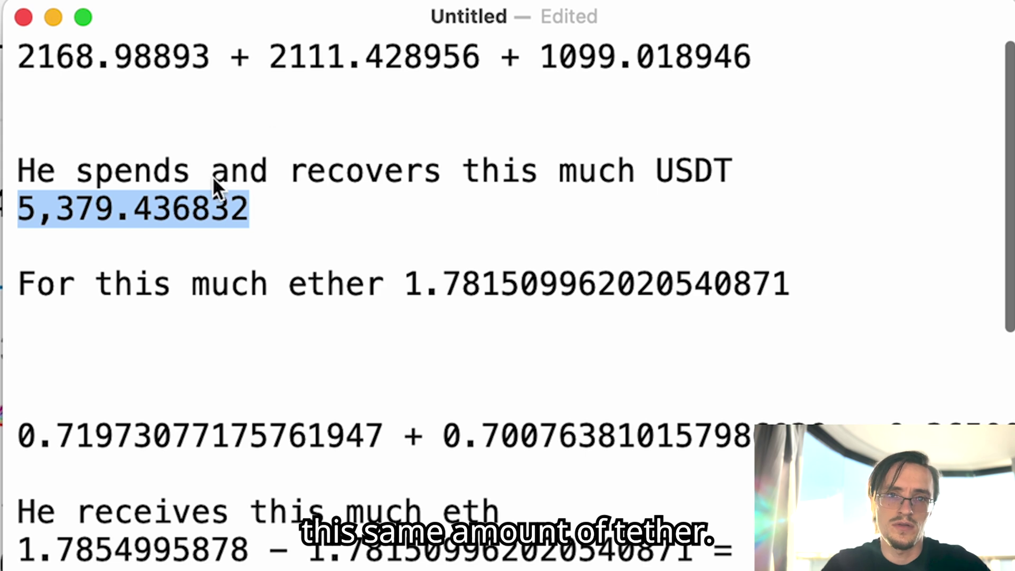
pyautogui.click(402, 283)
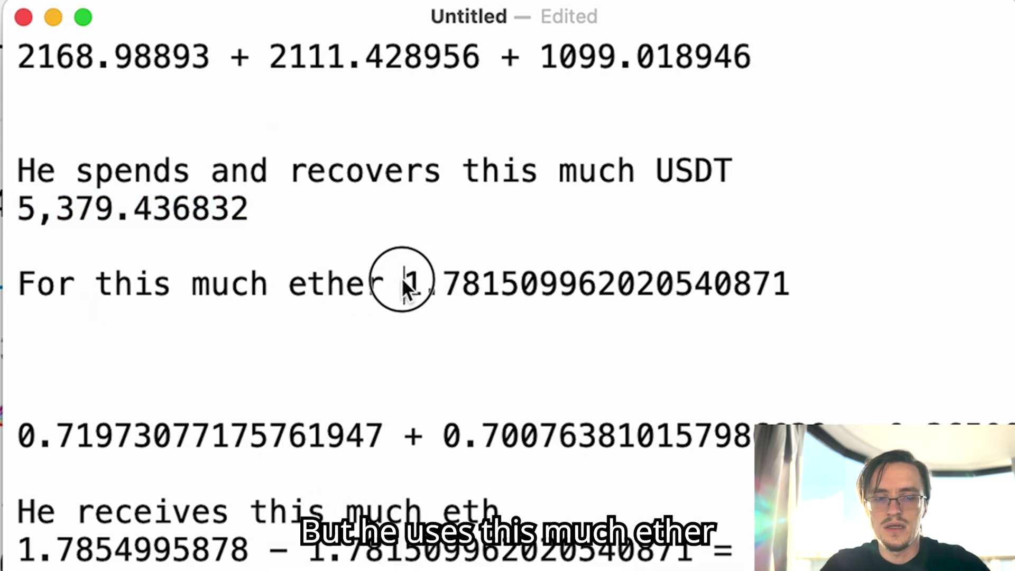
pyautogui.moveTo(398, 281); pyautogui.dragTo(875, 283)
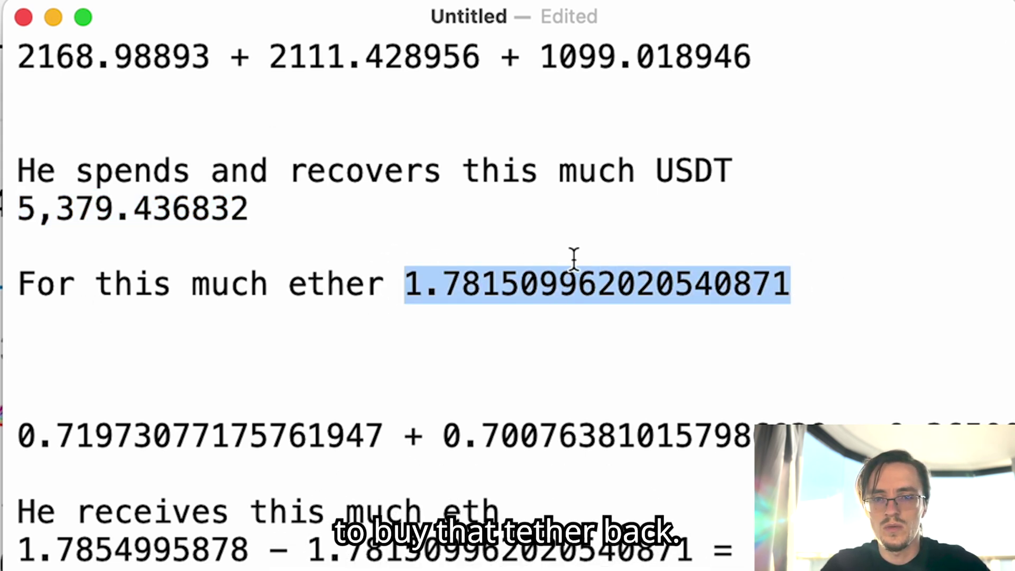
pyautogui.moveTo(313, 201); pyautogui.dragTo(93, 207)
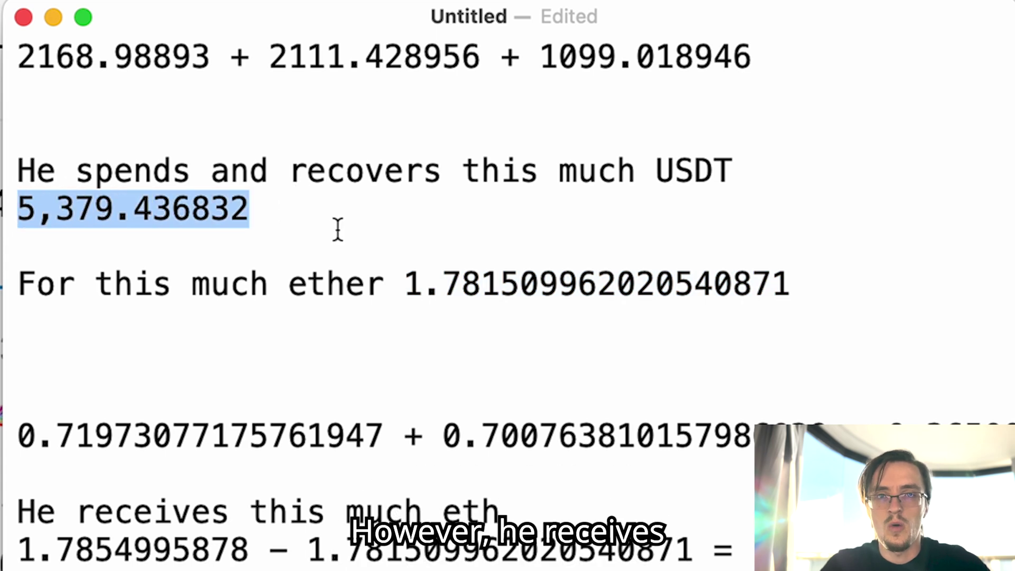
pyautogui.scroll(-5, 338, 229)
pyautogui.scroll(-2, 444, 446)
pyautogui.scroll(2, 299, 351)
pyautogui.moveTo(253, 332); pyautogui.dragTo(13, 334)
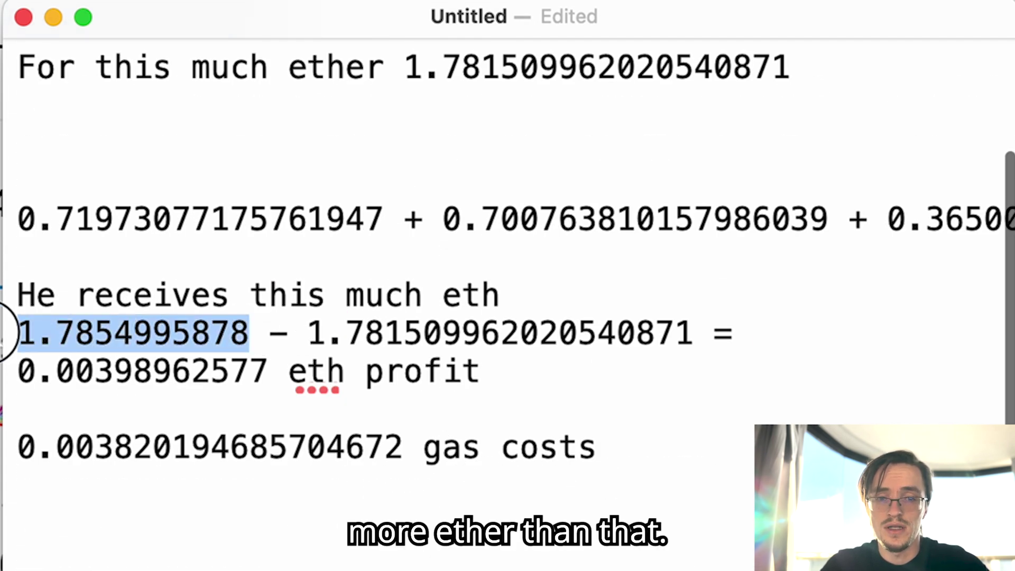
pyautogui.scroll(2, 429, 324)
pyautogui.moveTo(407, 169); pyautogui.dragTo(816, 163)
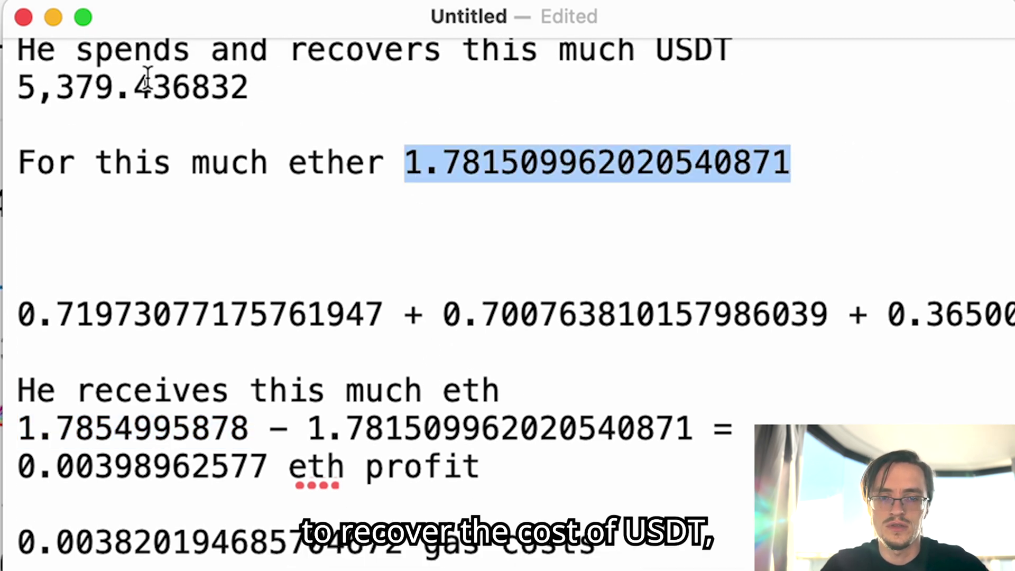
pyautogui.moveTo(244, 414); pyautogui.dragTo(108, 415)
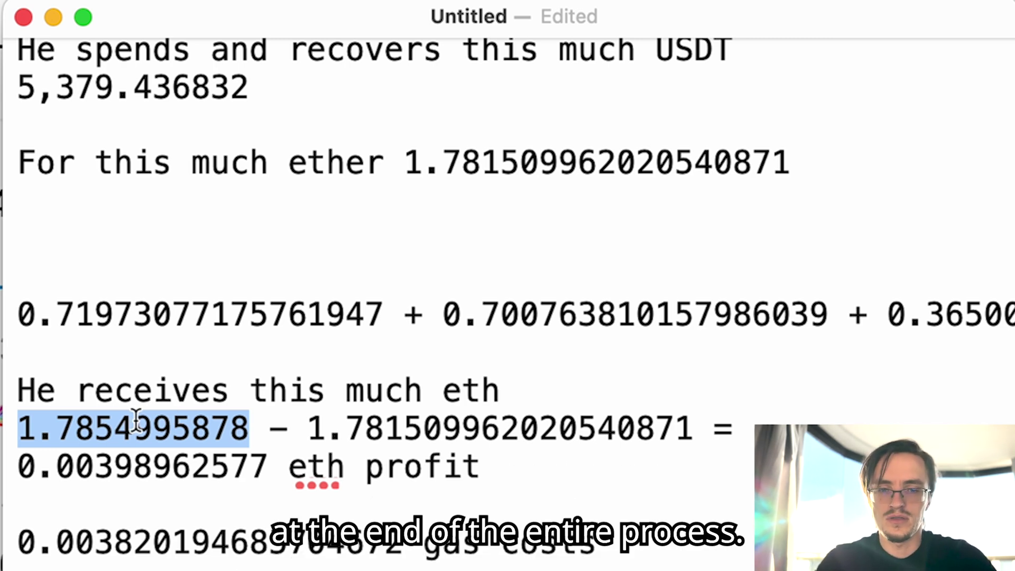
pyautogui.doubleClick(313, 424)
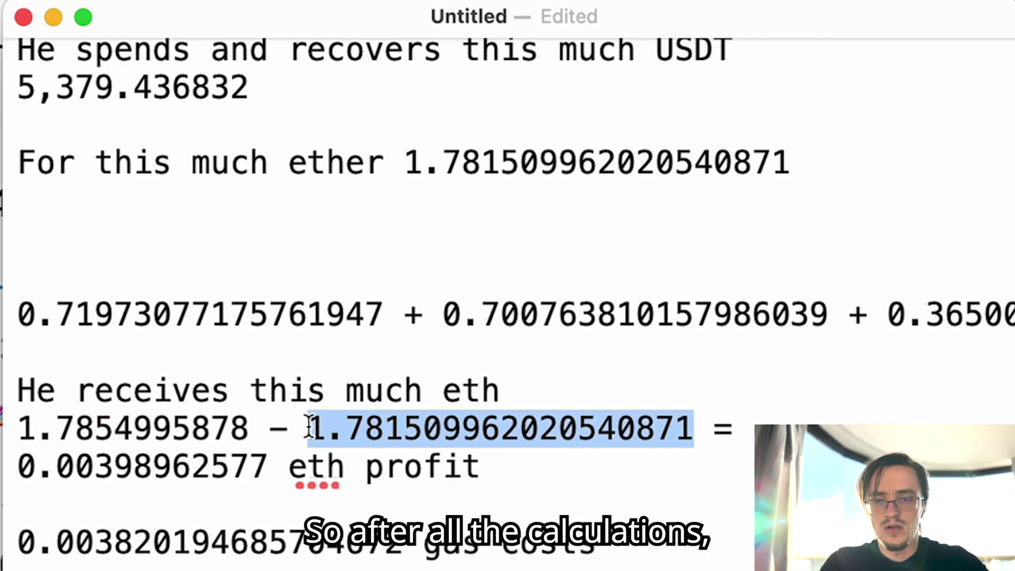
pyautogui.hscroll(7, 462, 322)
pyautogui.hscroll(-7, 463, 322)
pyautogui.doubleClick(179, 423)
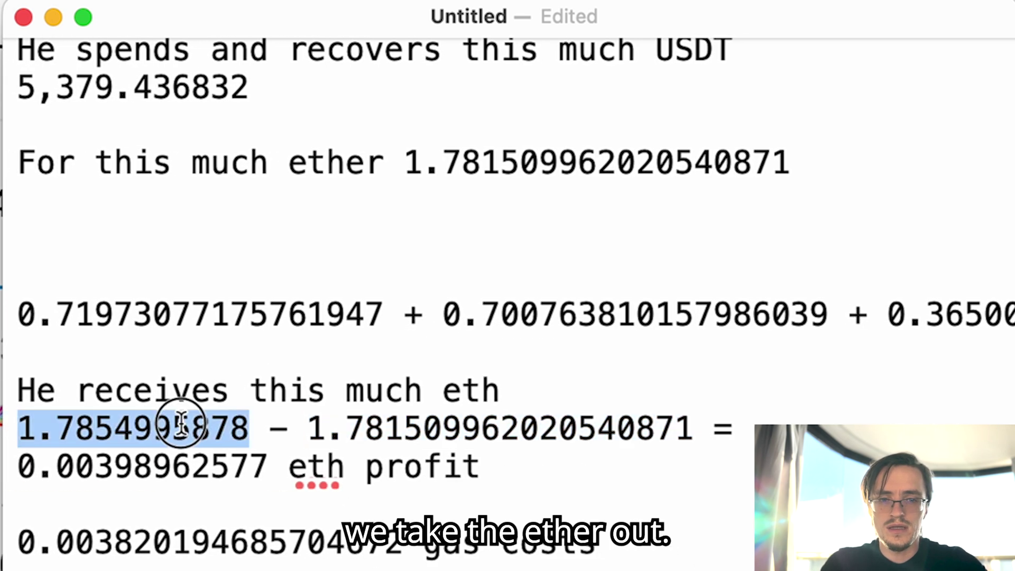
pyautogui.scroll(-4, 150, 411)
pyautogui.moveTo(323, 331); pyautogui.dragTo(744, 328)
pyautogui.scroll(5, 495, 127)
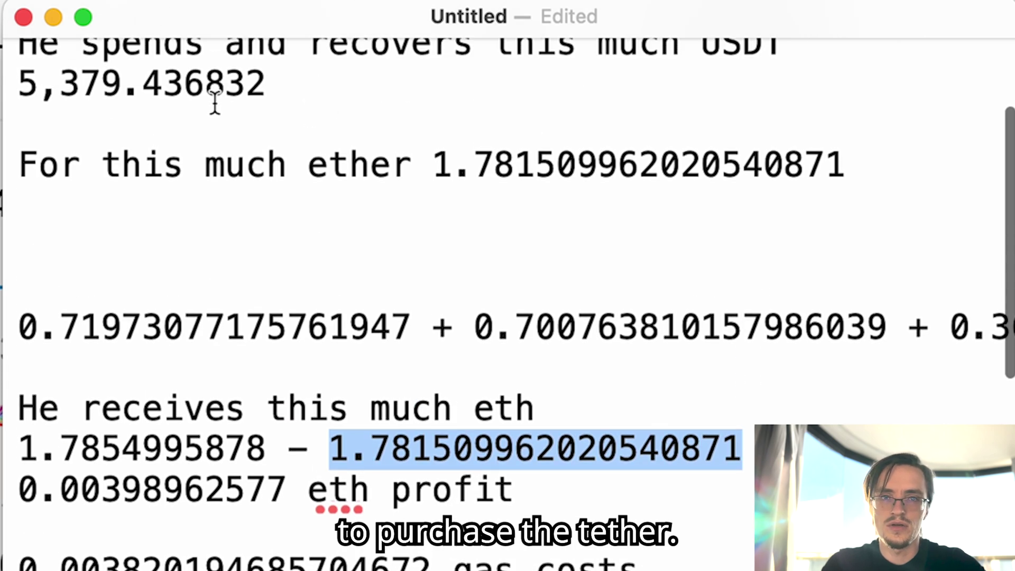
pyautogui.scroll(-5, 149, 330)
pyautogui.moveTo(20, 283); pyautogui.dragTo(524, 283)
pyautogui.moveTo(21, 375); pyautogui.dragTo(549, 371)
pyautogui.scroll(-4, 597, 422)
pyautogui.doubleClick(154, 347)
pyautogui.doubleClick(543, 349)
pyautogui.hscroll(10, 646, 340)
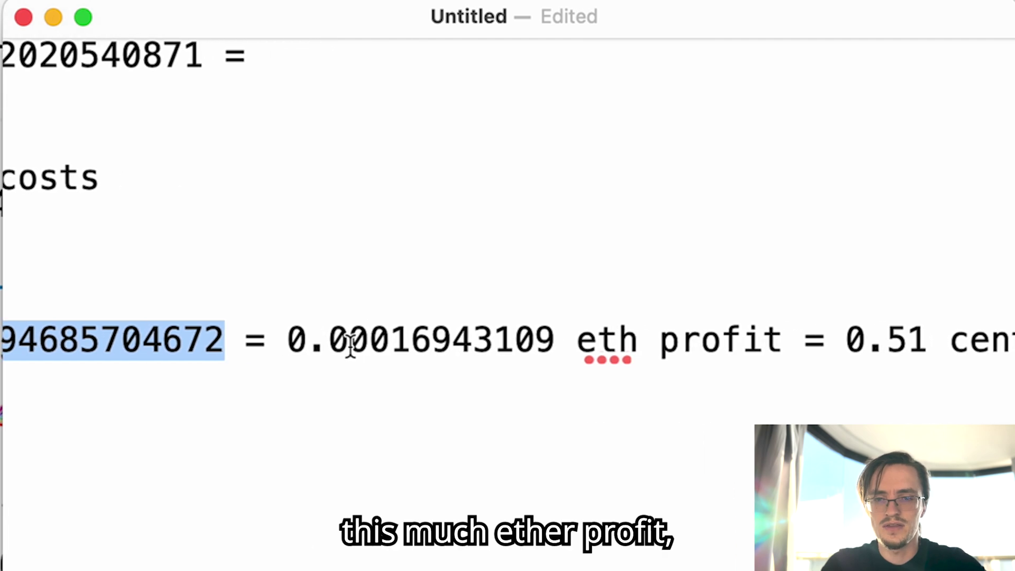
pyautogui.hscroll(5, 350, 344)
pyautogui.moveTo(586, 333); pyautogui.dragTo(806, 324)
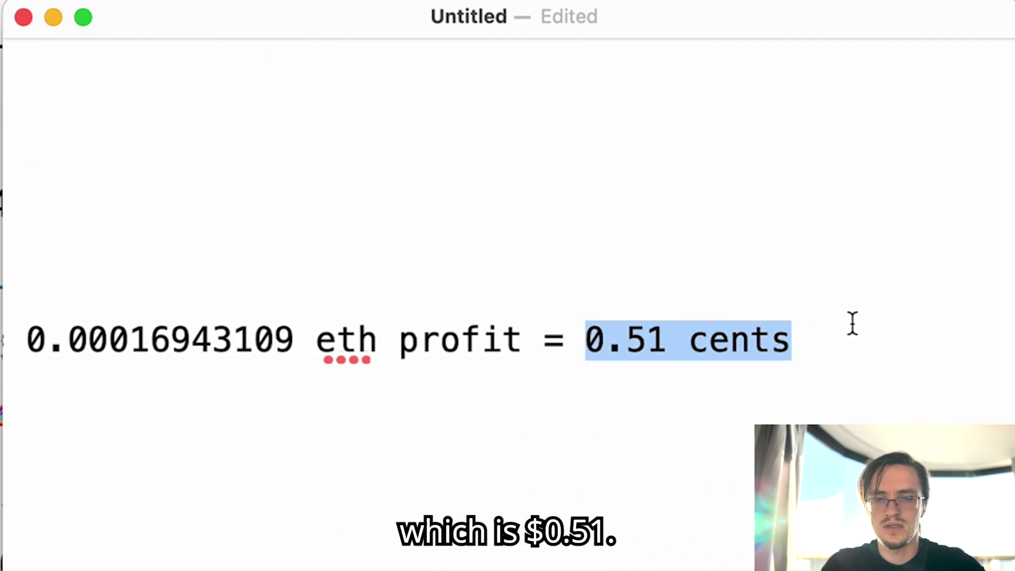
pyautogui.hscroll(-15, 224, 310)
pyautogui.scroll(1, 224, 310)
pyautogui.press('super+minus')
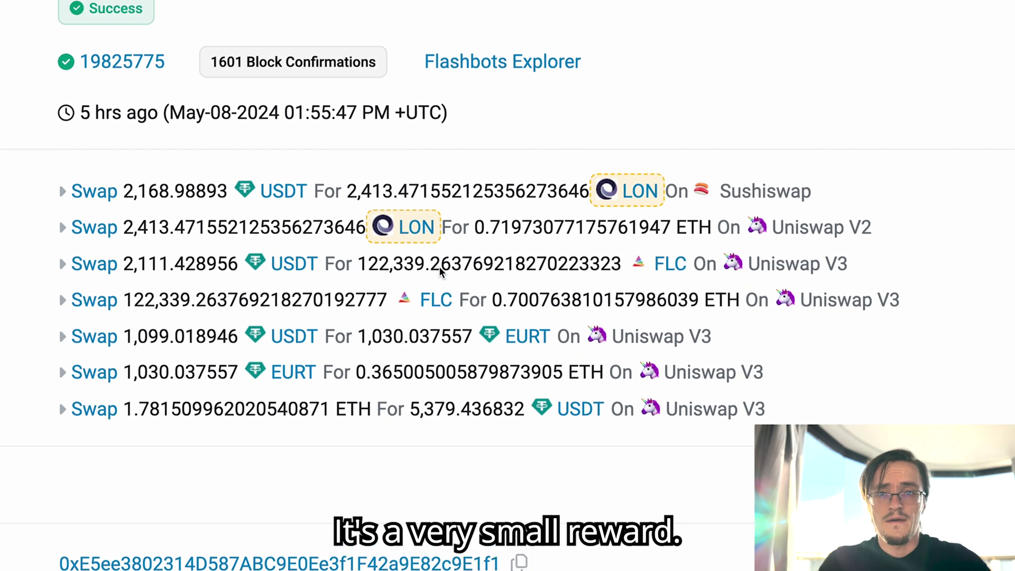
# Scroll through the seven swaps listed under Transaction Action on the Etherscan page
pyautogui.scroll(1, 440, 272)
pyautogui.scroll(-1, 440, 271)
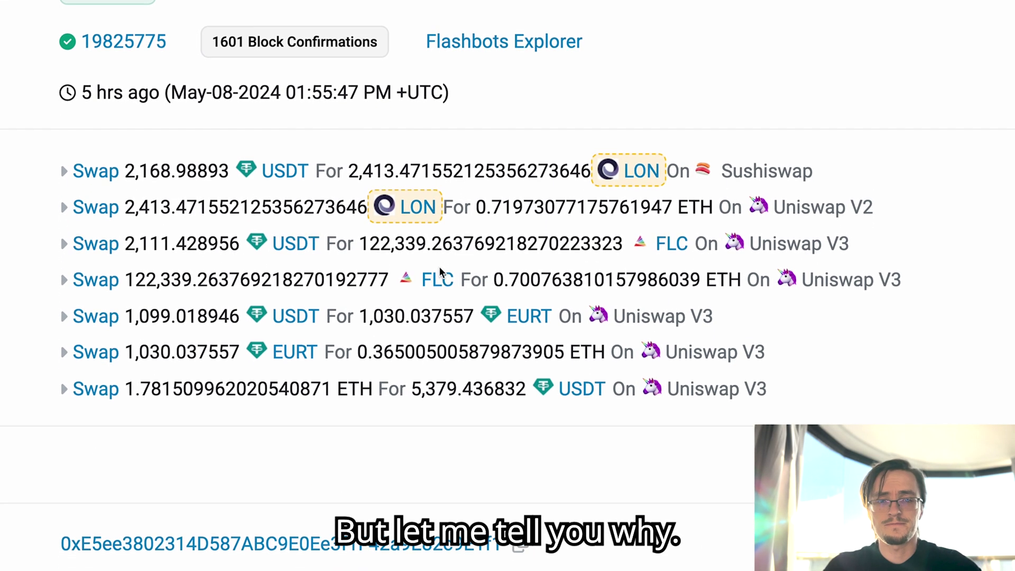
pyautogui.scroll(-1, 439, 268)
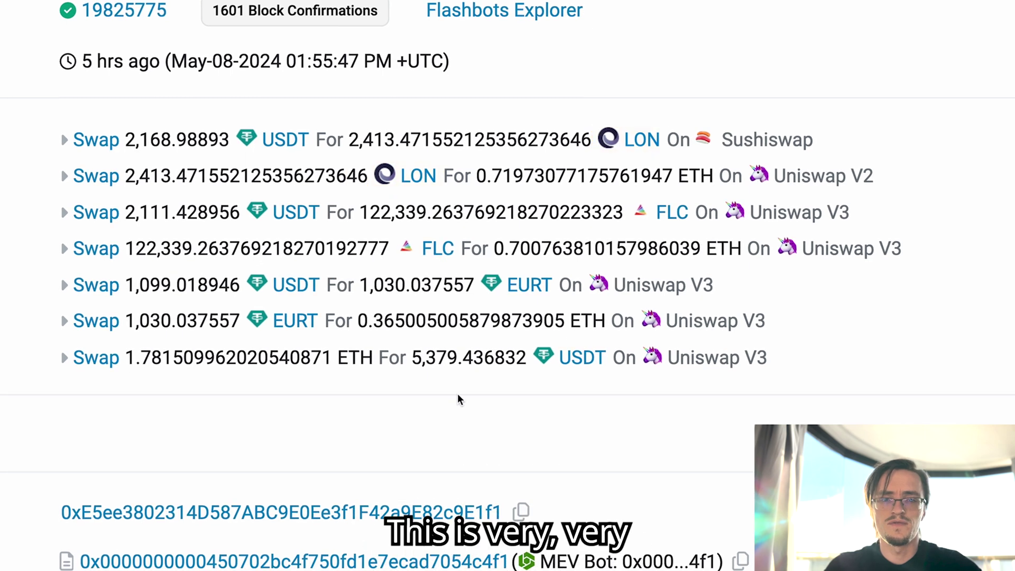
pyautogui.scroll(-1, 455, 394)
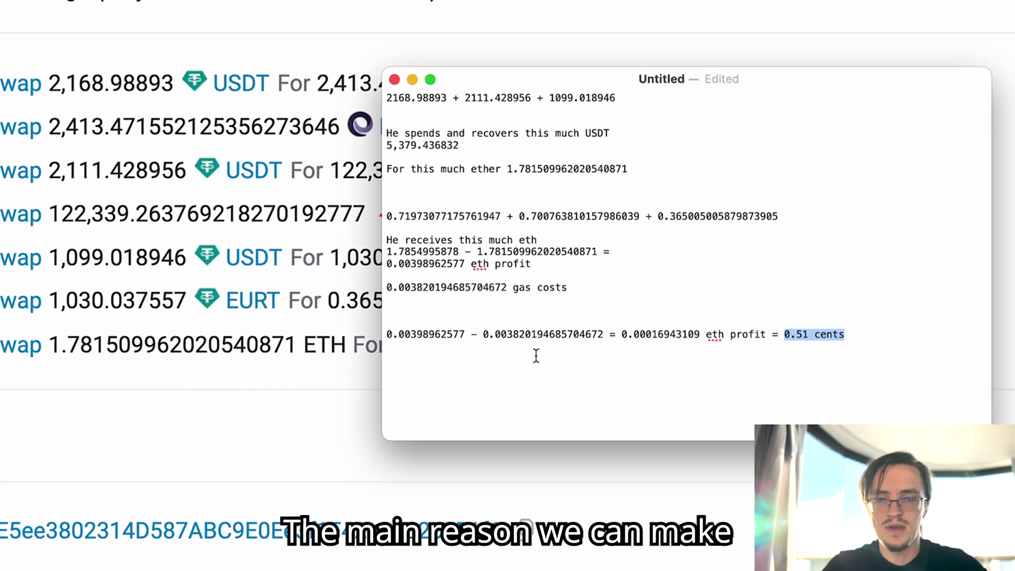
# Highlight the 0.003820194685704672 gas cost in the notes, then the 1.881213476 Gwei priority fee
pyautogui.scroll(-2, 631, 354)
pyautogui.hscroll(4, 631, 354)
pyautogui.scroll(5, 518, 357)
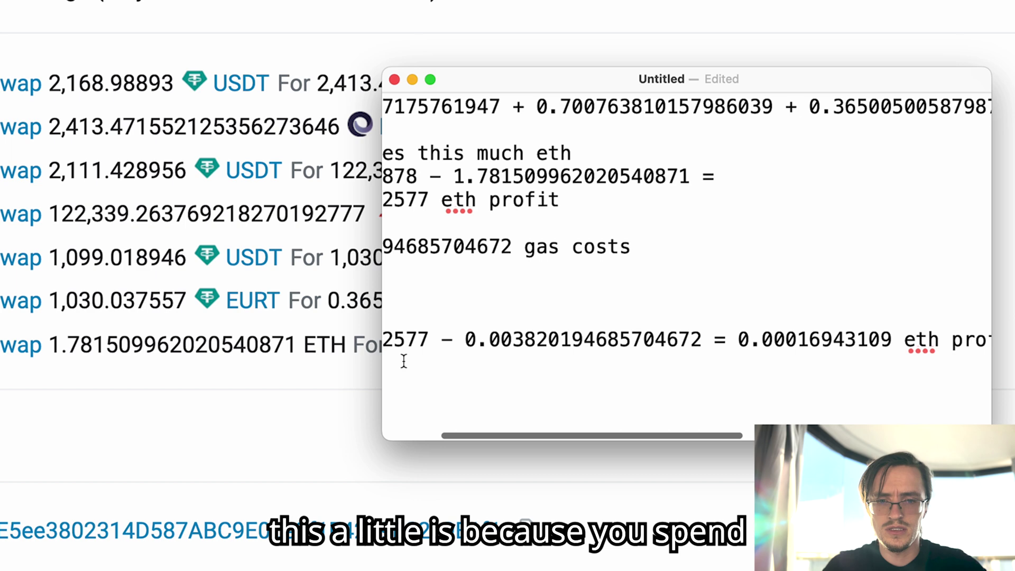
pyautogui.hscroll(-4, 404, 361)
pyautogui.moveTo(579, 339); pyautogui.dragTo(824, 331)
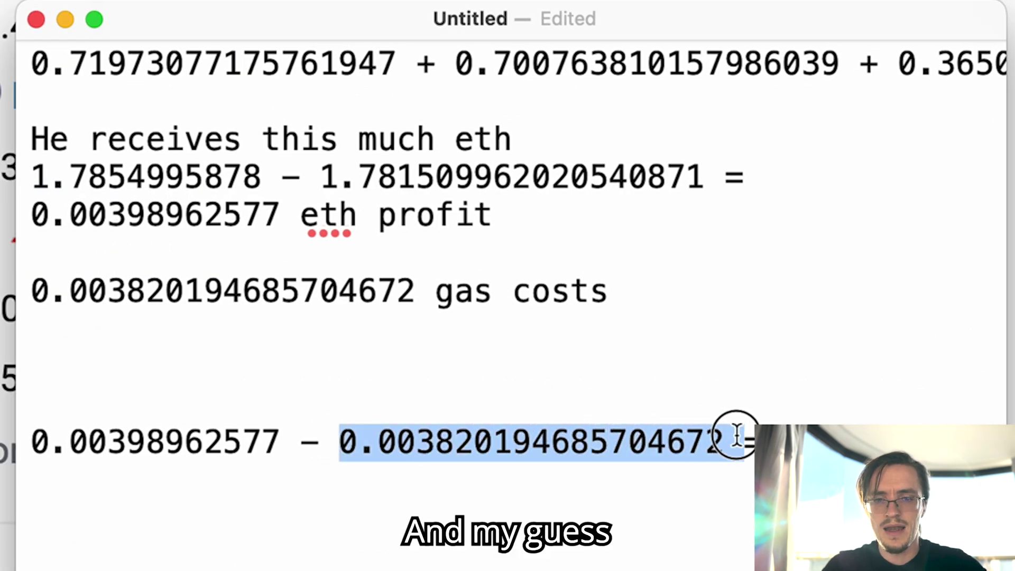
pyautogui.moveTo(737, 435); pyautogui.dragTo(731, 438)
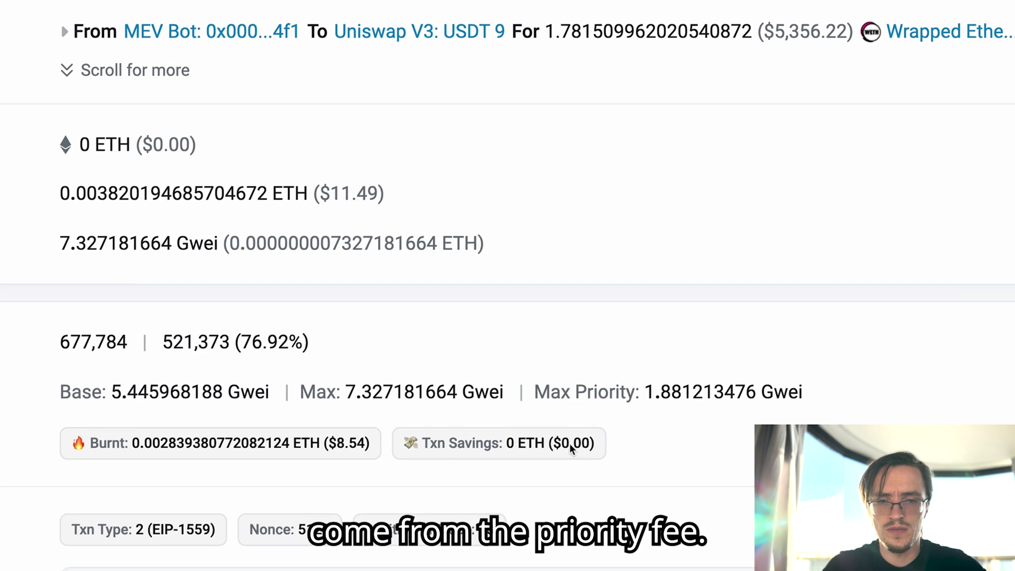
pyautogui.moveTo(646, 395)
pyautogui.moveTo(644, 394); pyautogui.dragTo(802, 396)
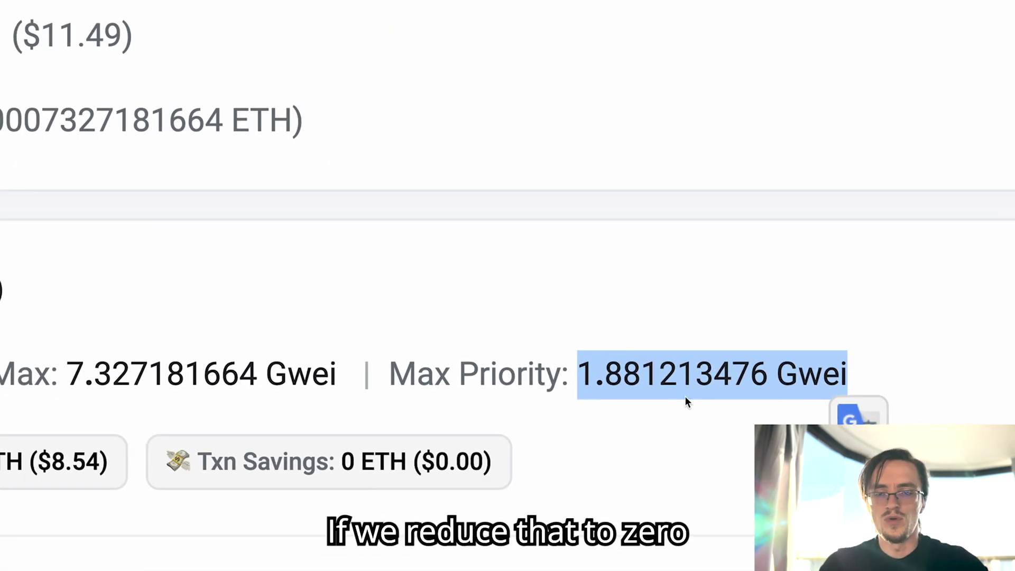
# Confirm the 1.881213476 Gwei priority fee equals 0.000000001881213476 ETH, then return to the swap summary
pyautogui.click(613, 370)
pyautogui.moveTo(624, 370); pyautogui.dragTo(733, 371)
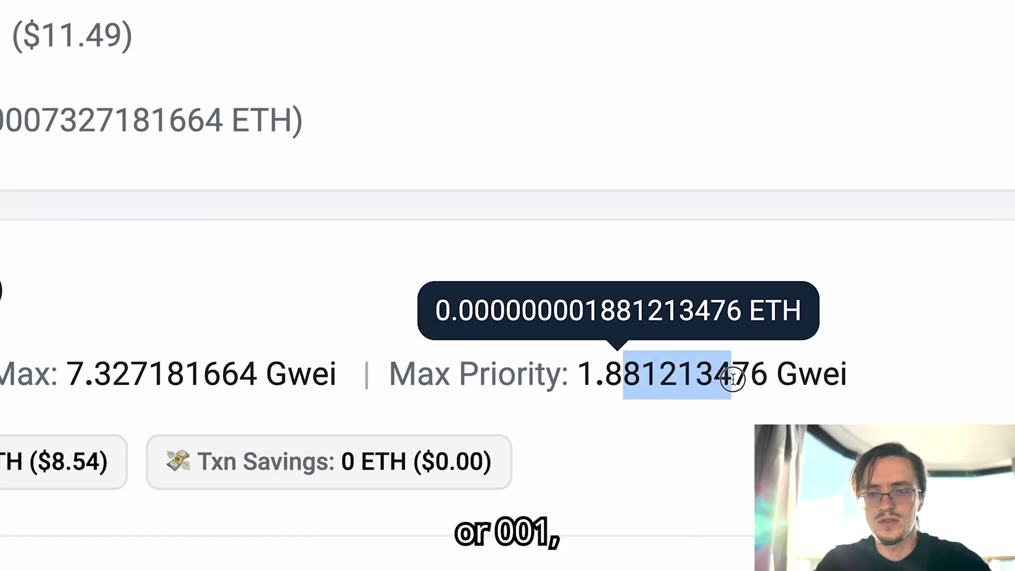
pyautogui.click(777, 371)
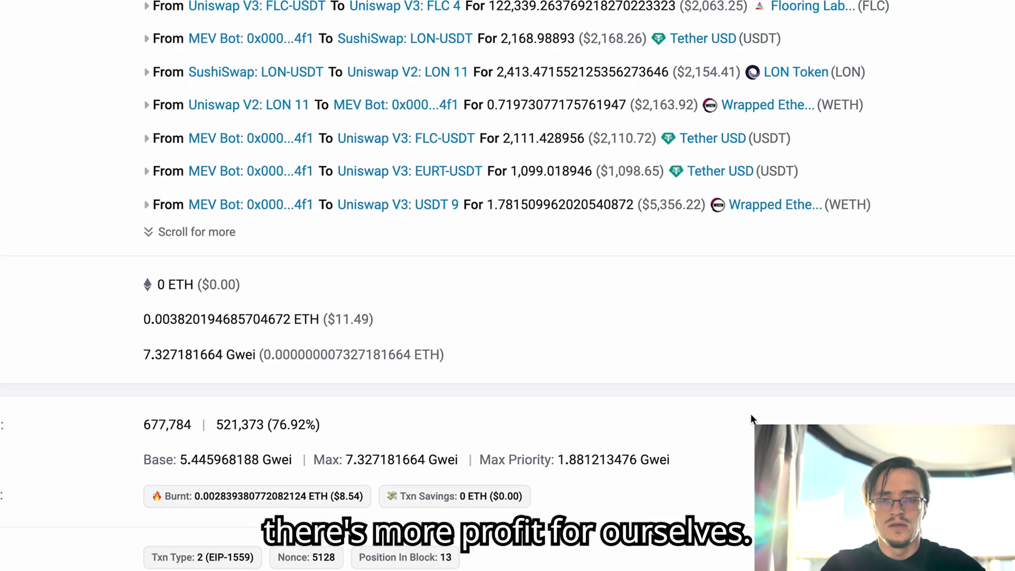
pyautogui.scroll(5, 751, 413)
pyautogui.scroll(-3, 750, 413)
pyautogui.scroll(8, 750, 416)
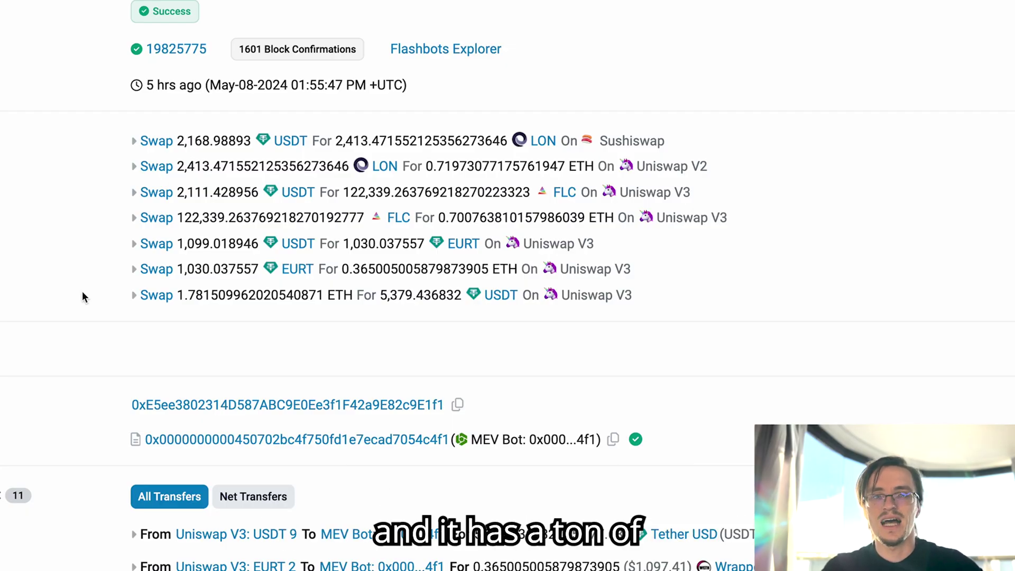
pyautogui.scroll(-3, 81, 291)
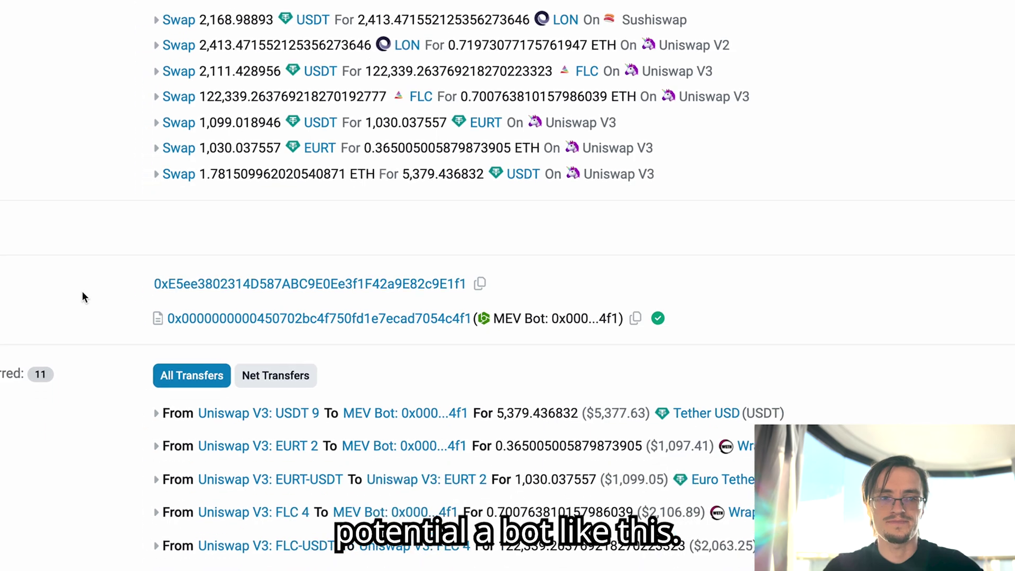
pyautogui.scroll(3, 81, 294)
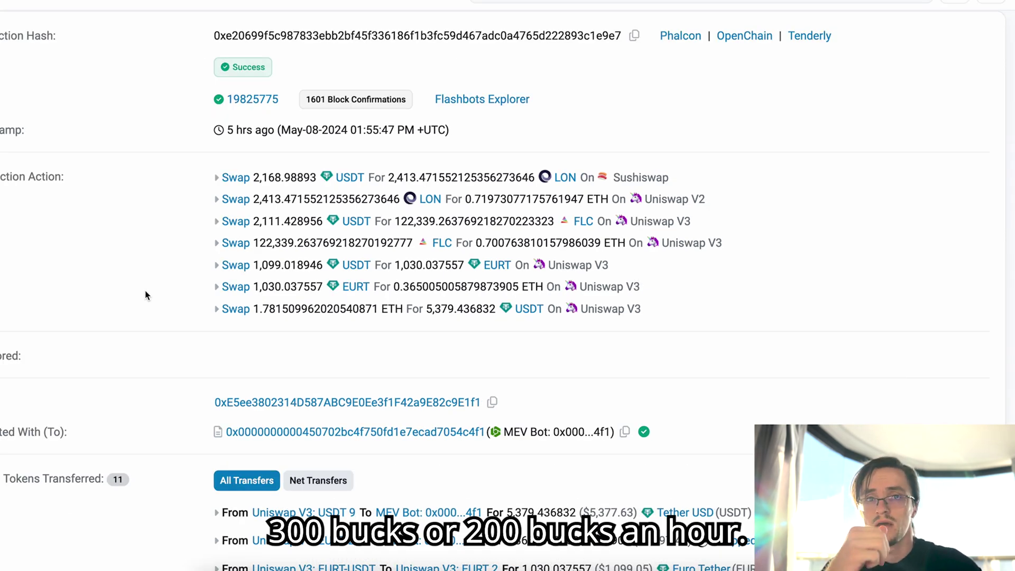
# Bring up the calculator, clear it and compute 500 × 200
pyautogui.press('super+Tab')
pyautogui.click(701, 344)
pyautogui.write('500')
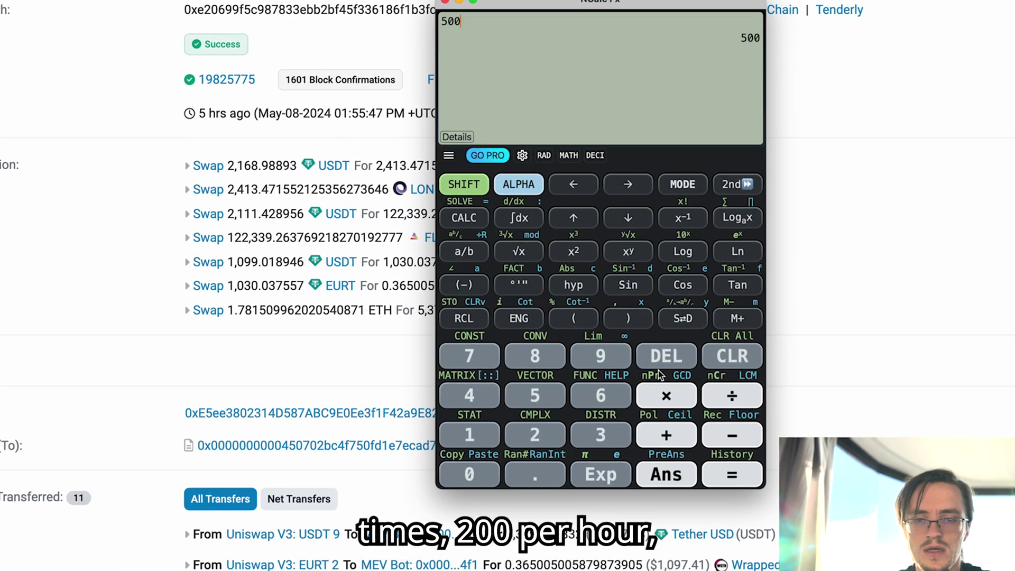
pyautogui.click(665, 395)
pyautogui.click(535, 435)
pyautogui.click(469, 474)
pyautogui.click(469, 475)
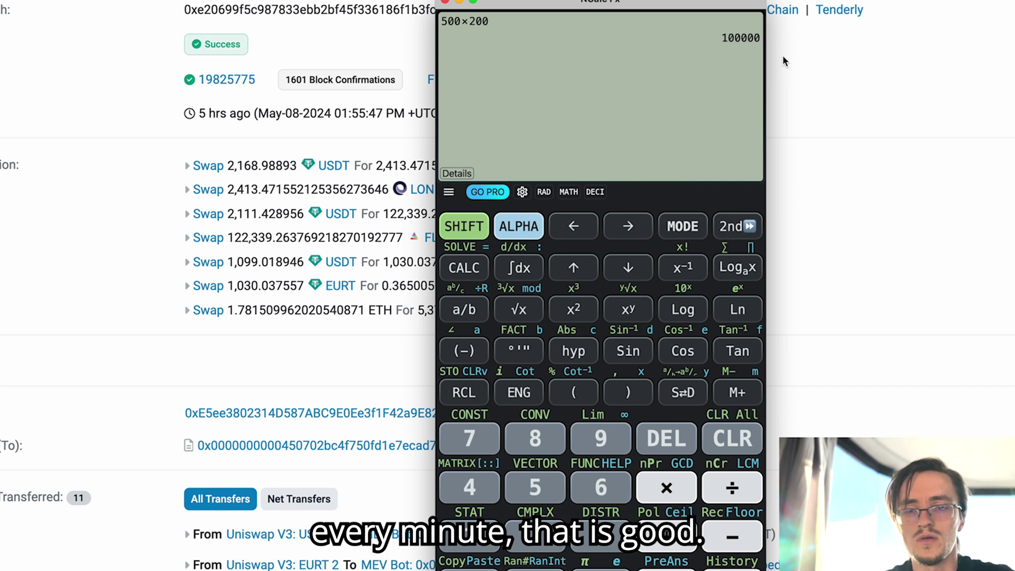
# Recompute the estimate as 0.5 × 60 × 1000 for 30000, then return to the browser
pyautogui.click(722, 421)
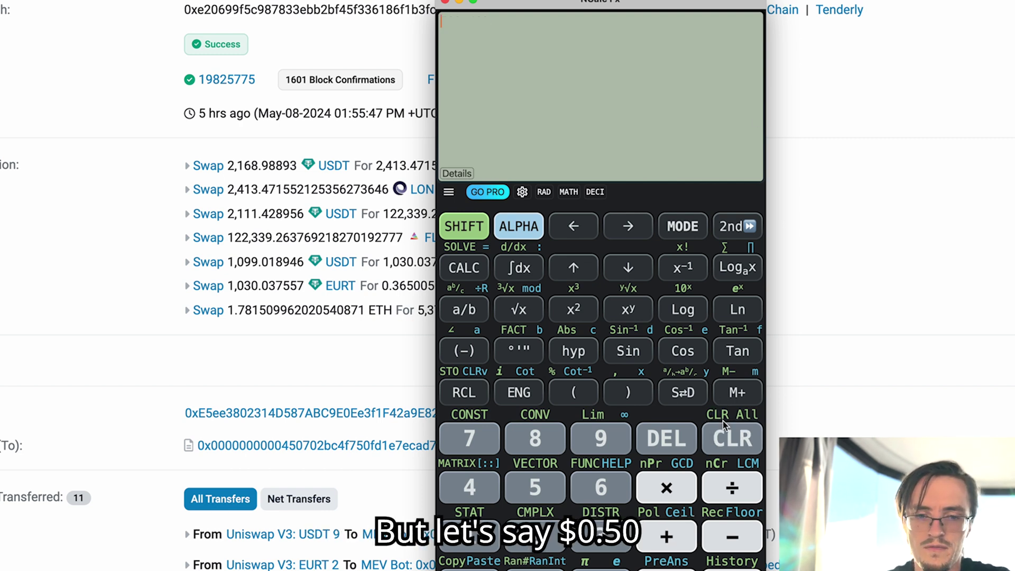
pyautogui.write('0.5*60')
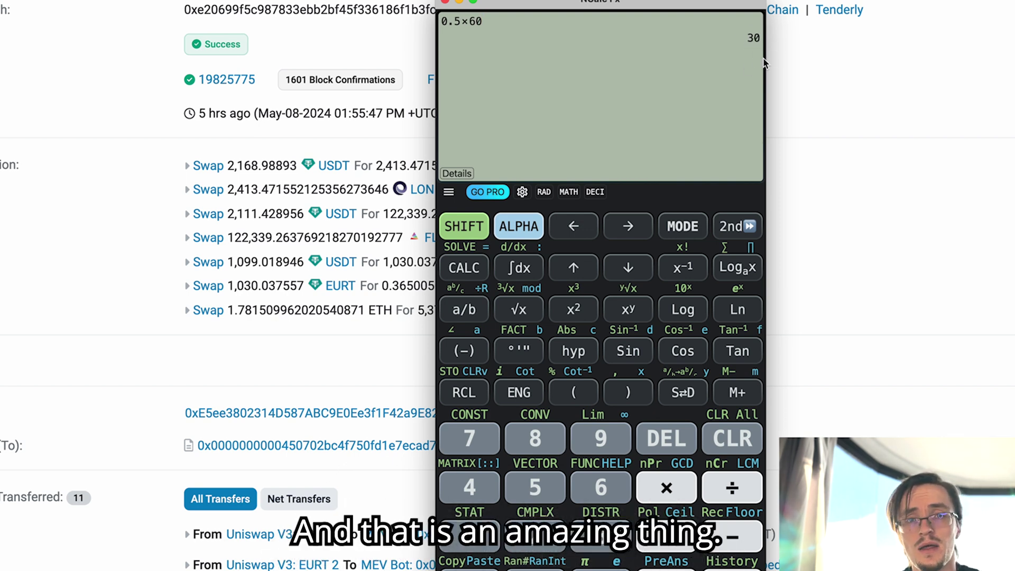
pyautogui.click(666, 488)
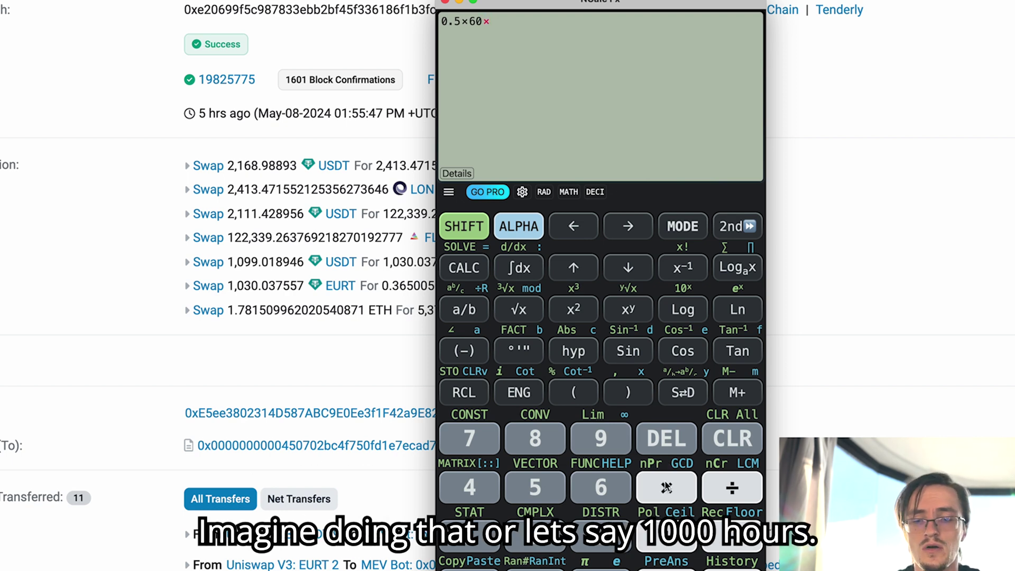
pyautogui.write('1000')
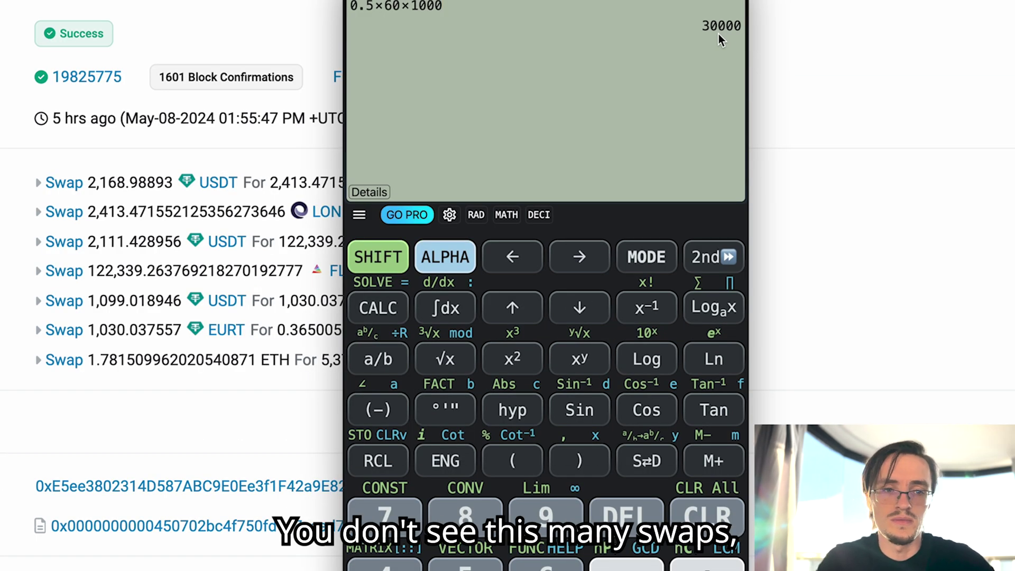
pyautogui.click(561, 166)
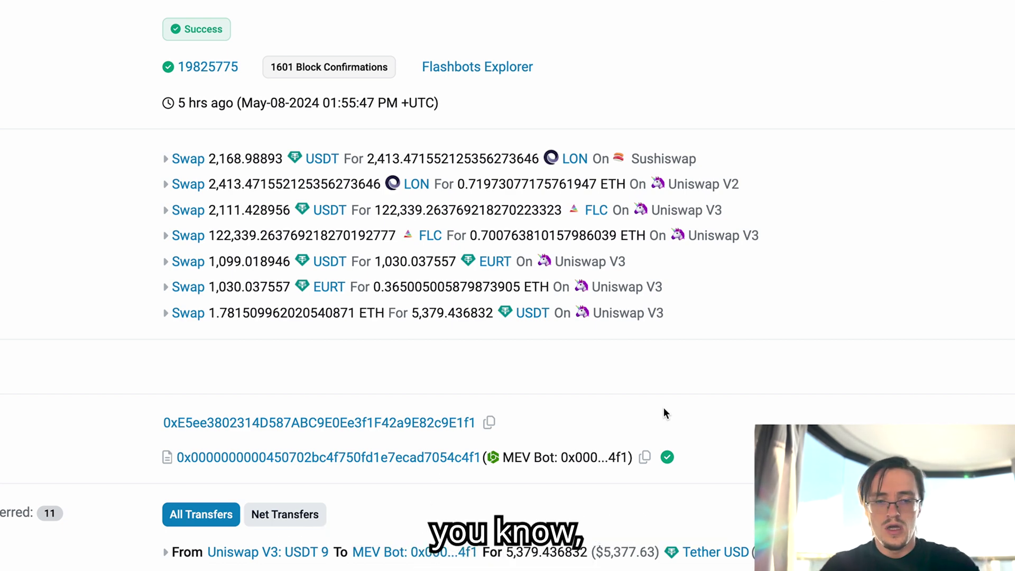
# Bring the calculator showing 30000 back to the front
pyautogui.hotkey('alt', 'Tab')
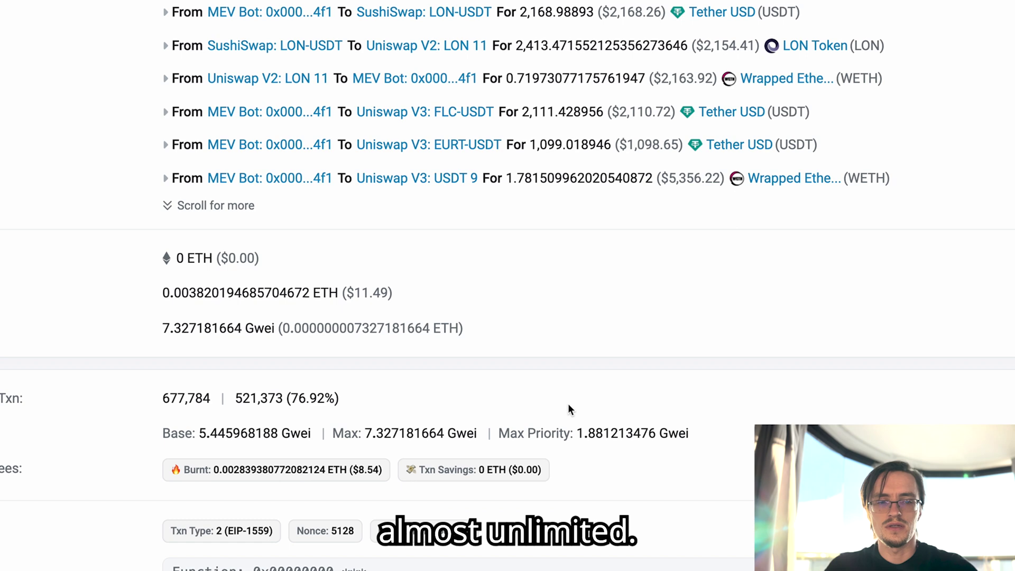
# Scroll back up to the seven swaps, starting with 2,168.98893 USDT traded on Sushiswap
pyautogui.scroll(10, 568, 404)
pyautogui.scroll(3, 733, 185)
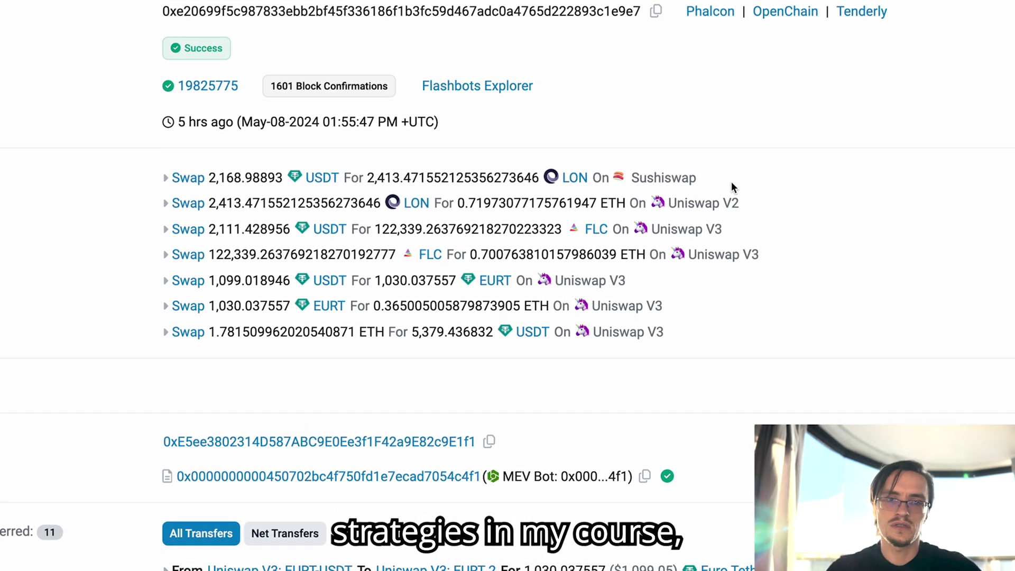
pyautogui.scroll(1, 732, 183)
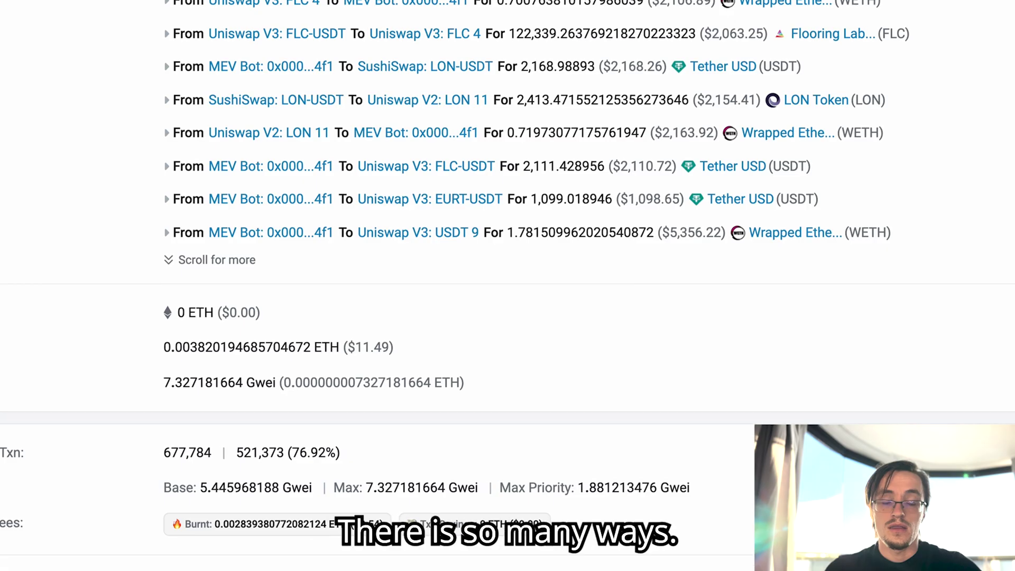
pyautogui.scroll(-6, 124, 386)
pyautogui.scroll(15, 123, 386)
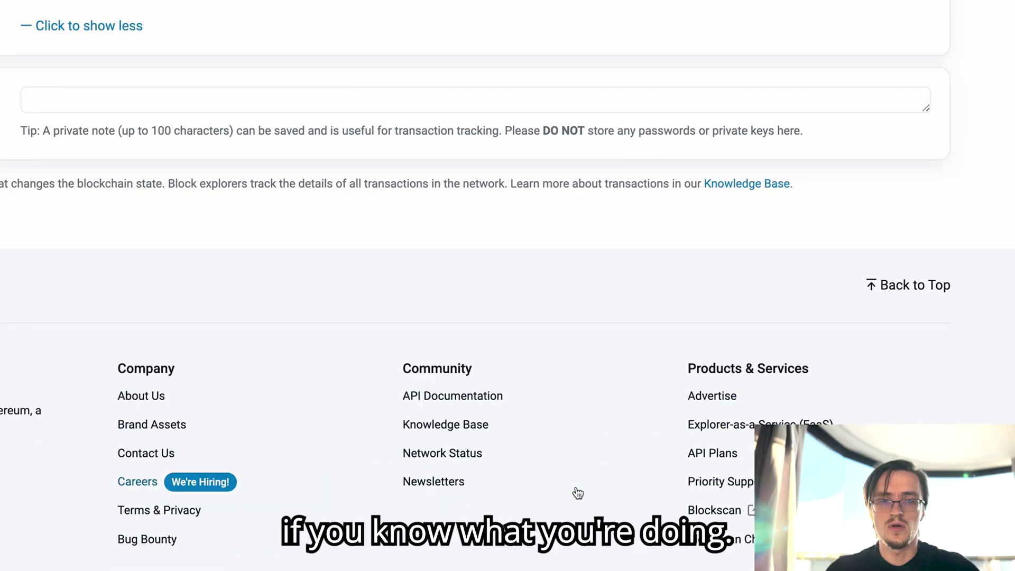
pyautogui.scroll(15, 578, 493)
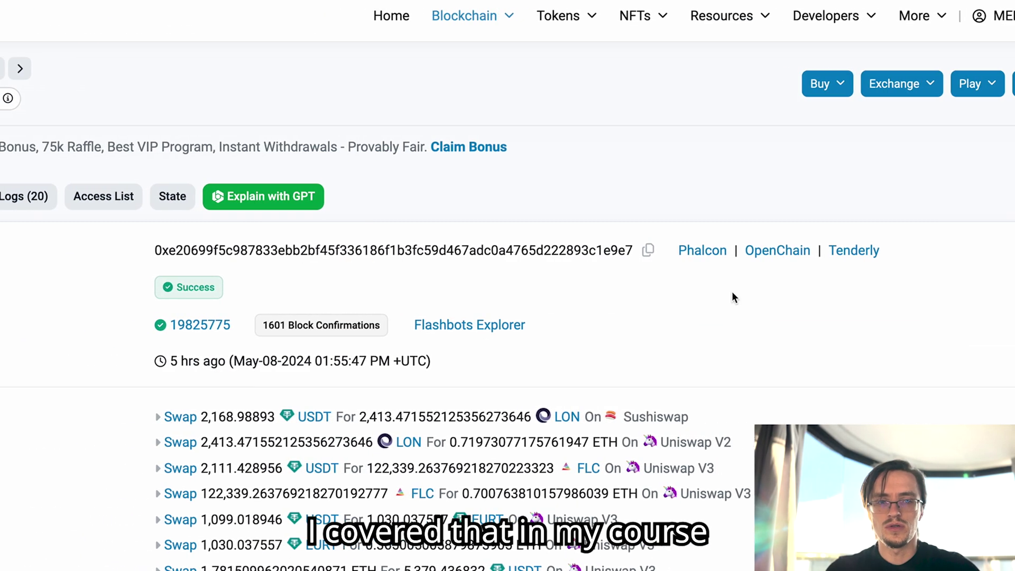
pyautogui.scroll(-2, 732, 297)
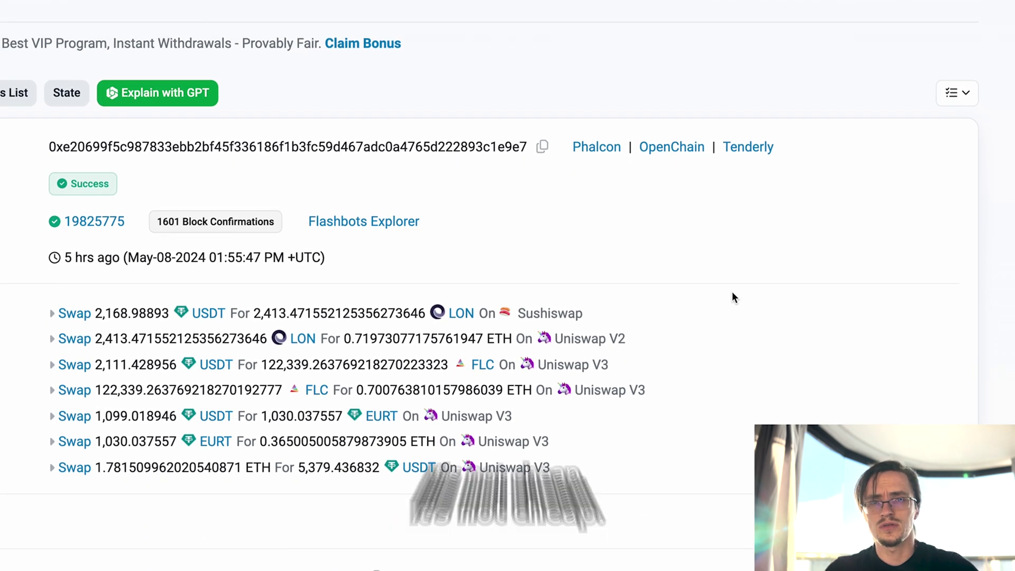
pyautogui.scroll(-7, 732, 298)
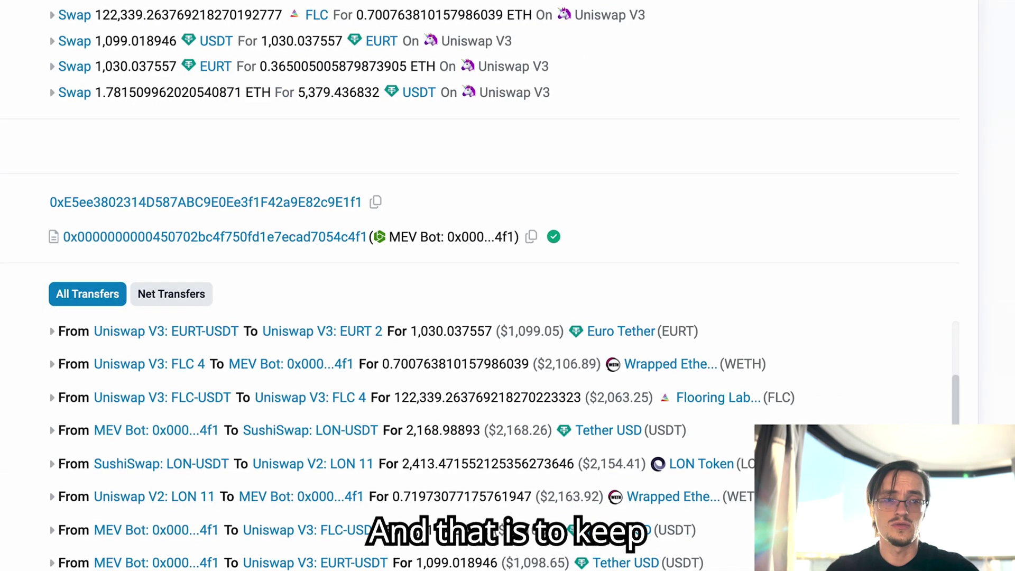
pyautogui.scroll(4, 36, 259)
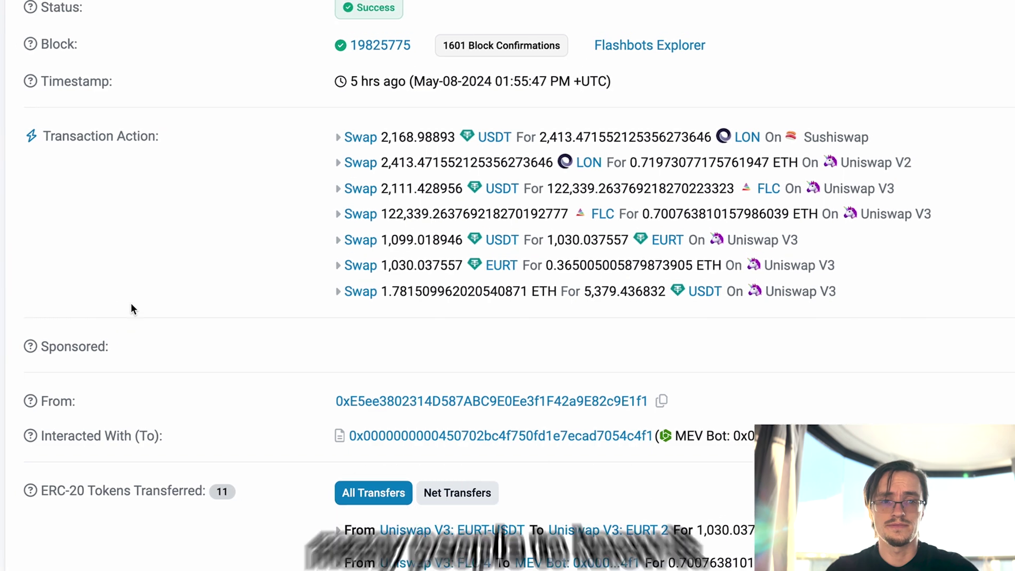
pyautogui.scroll(4, 132, 309)
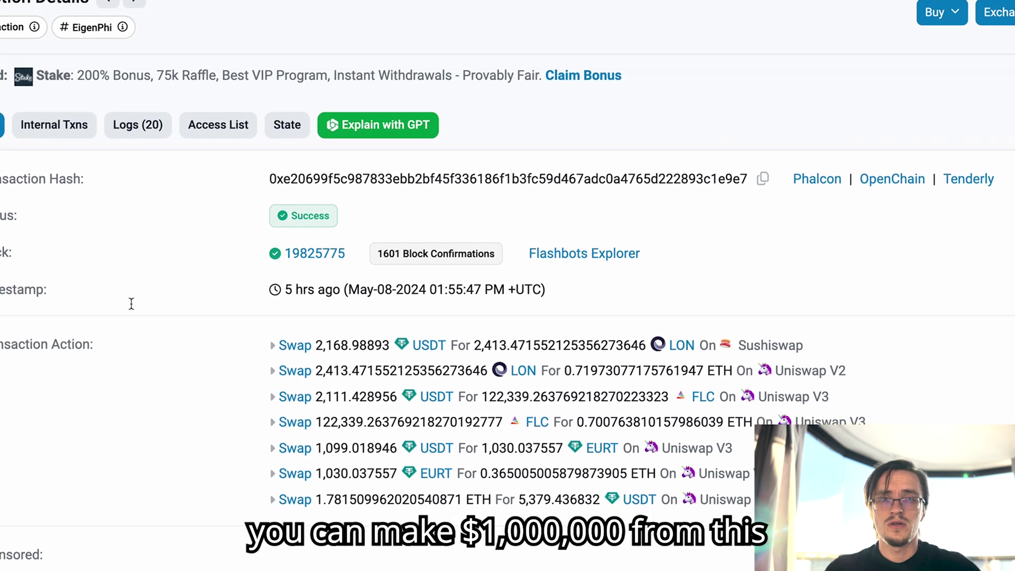
pyautogui.scroll(-8, 131, 303)
pyautogui.hscroll(1, 131, 305)
pyautogui.scroll(3, 132, 306)
pyautogui.hscroll(1, 132, 305)
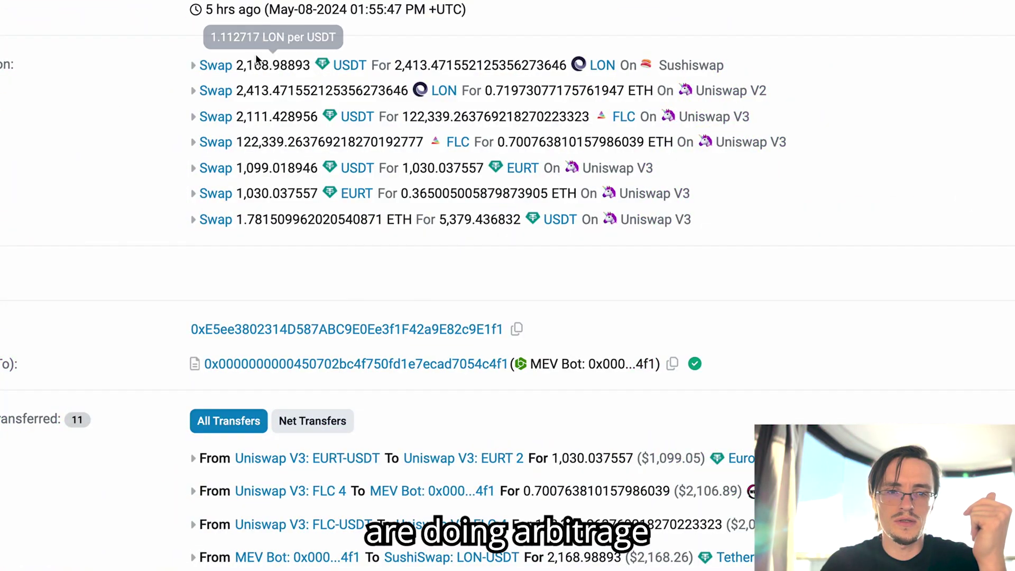
pyautogui.doubleClick(258, 63)
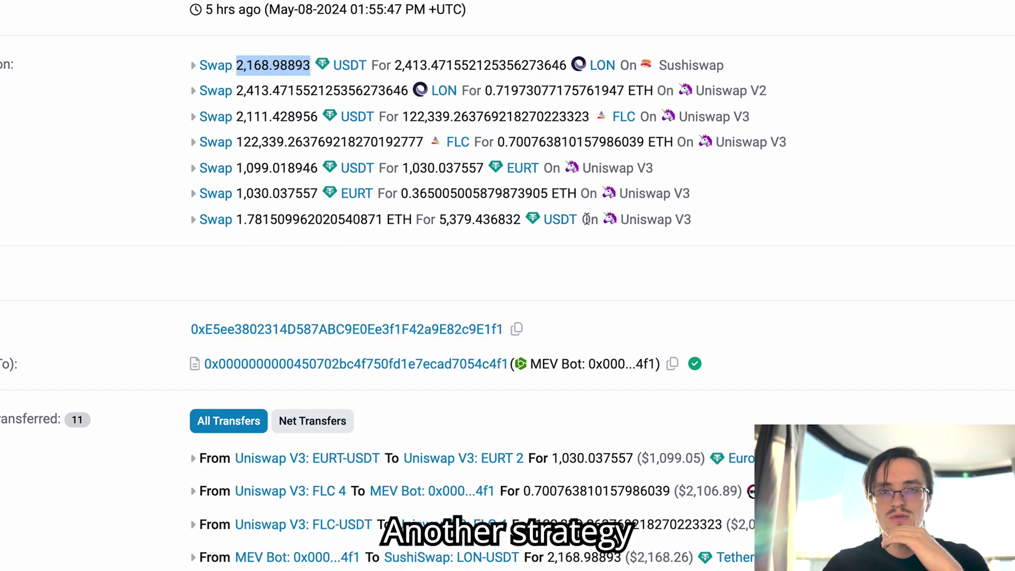
pyautogui.doubleClick(528, 59)
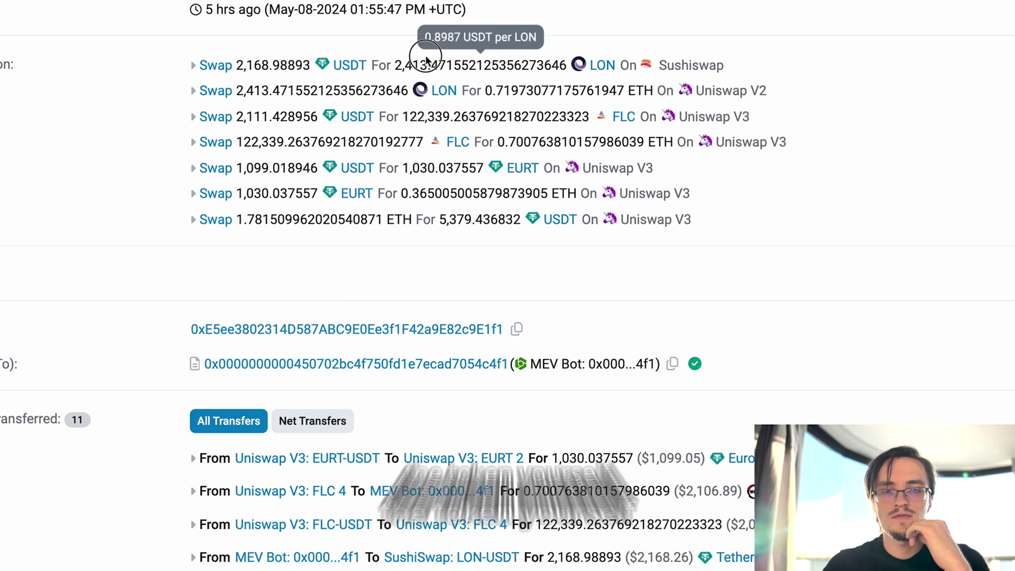
pyautogui.moveTo(528, 58); pyautogui.dragTo(607, 65)
pyautogui.click(125, 139)
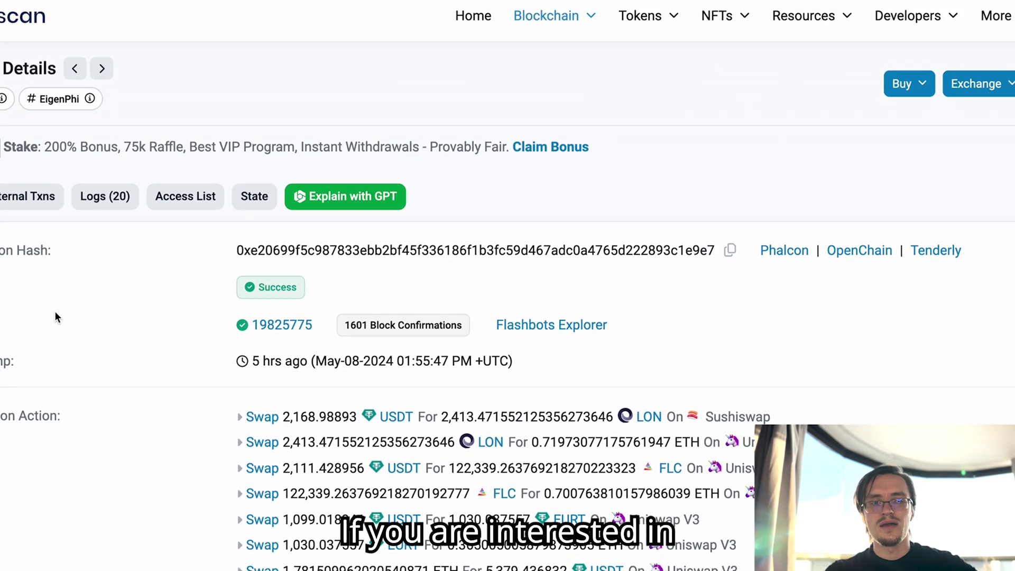
# Scroll down to the ERC-20 token transfers and the Transaction Fee and Gas rows
pyautogui.scroll(-3, 55, 311)
pyautogui.scroll(-2, 55, 317)
pyautogui.scroll(1, 55, 318)
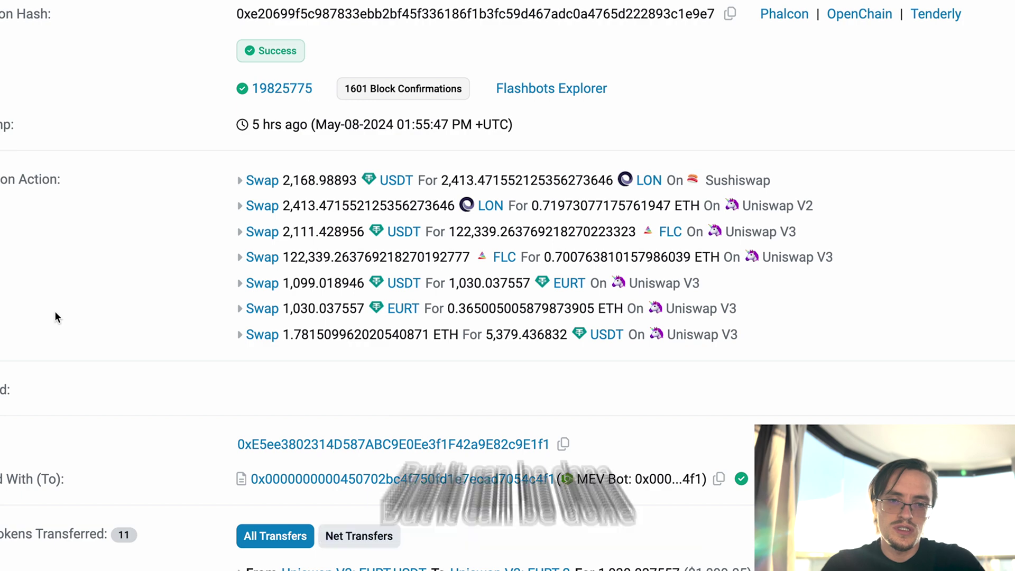
pyautogui.scroll(-6, 55, 317)
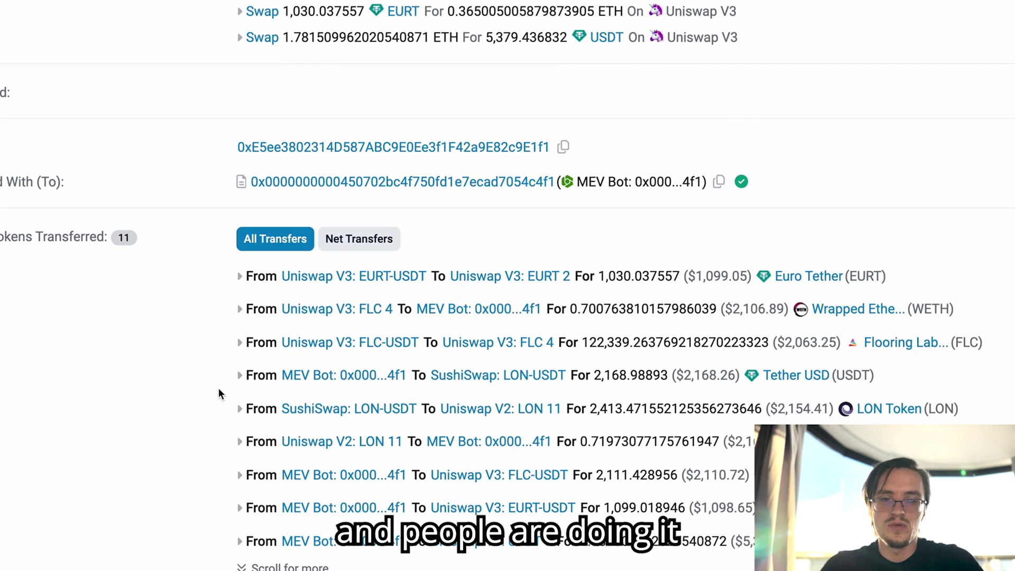
pyautogui.scroll(-5, 219, 394)
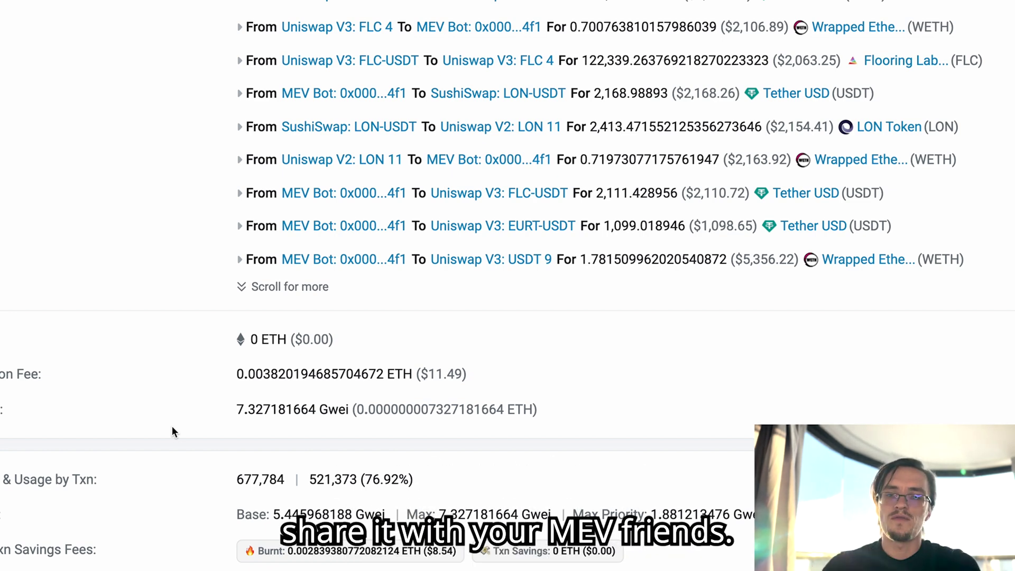
# Scroll up to the transaction hash, Success status in block 19825775 and swap actions
pyautogui.scroll(10, 173, 427)
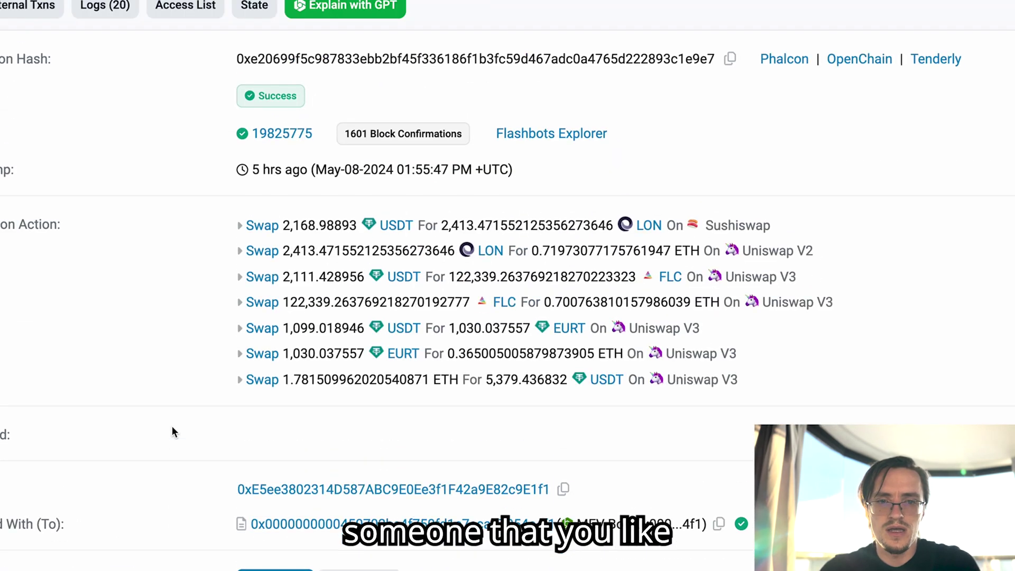
pyautogui.scroll(4, 173, 427)
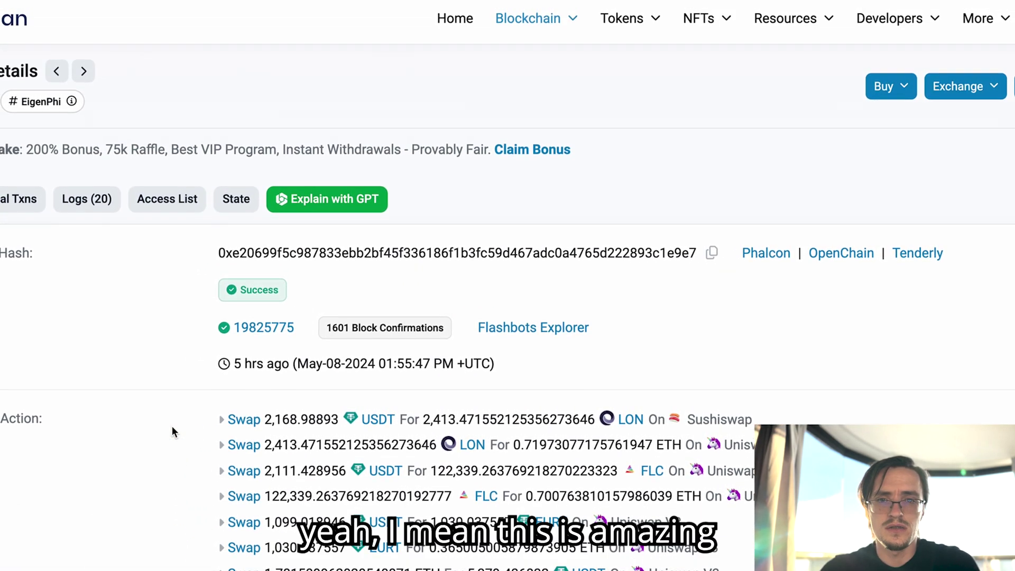
pyautogui.scroll(-20, 172, 426)
pyautogui.scroll(12, 172, 427)
pyautogui.scroll(9, 172, 426)
pyautogui.scroll(1, 173, 426)
pyautogui.scroll(1, 173, 426)
pyautogui.scroll(-2, 172, 427)
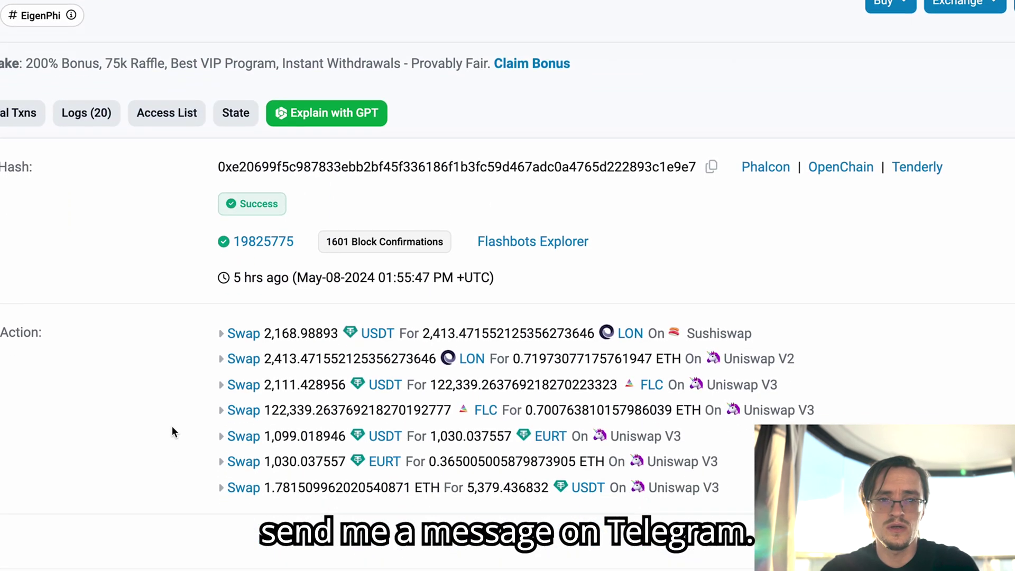
pyautogui.scroll(-1, 172, 426)
pyautogui.scroll(-1, 419, 413)
pyautogui.scroll(-1, 420, 410)
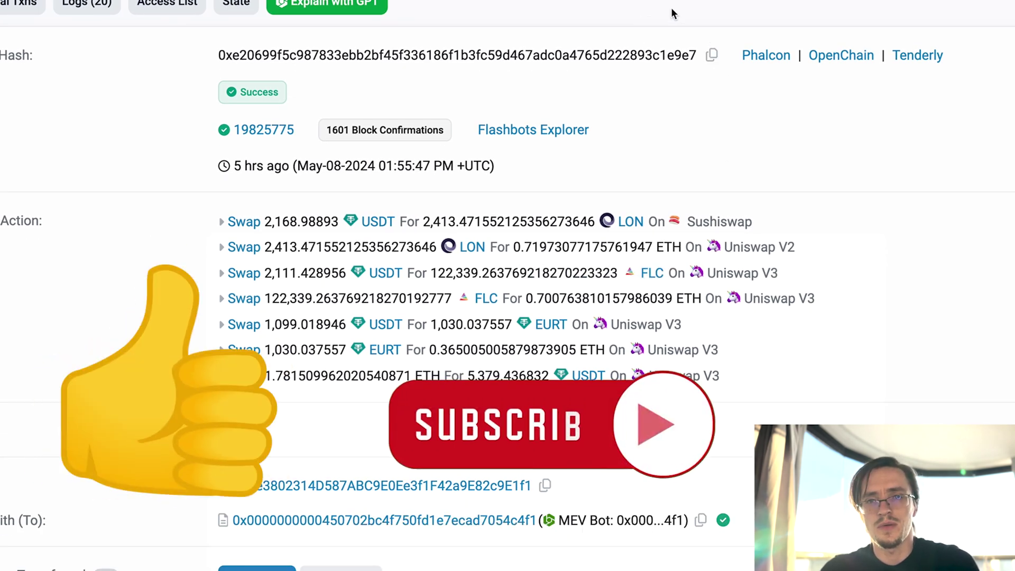